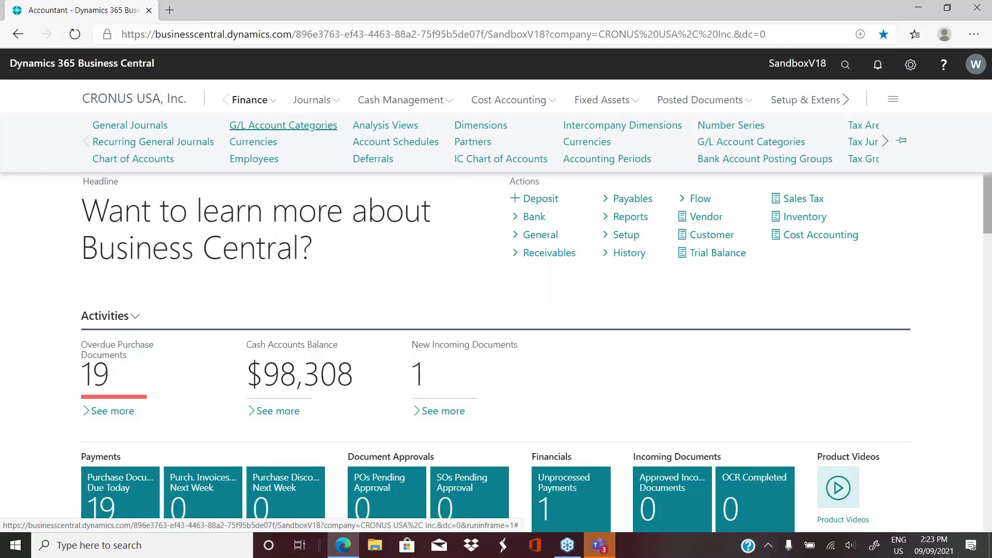
# Go to the account schedules list and open the M-INCOME schedule in the expanded view without making a copy.
pyautogui.click(395, 142)
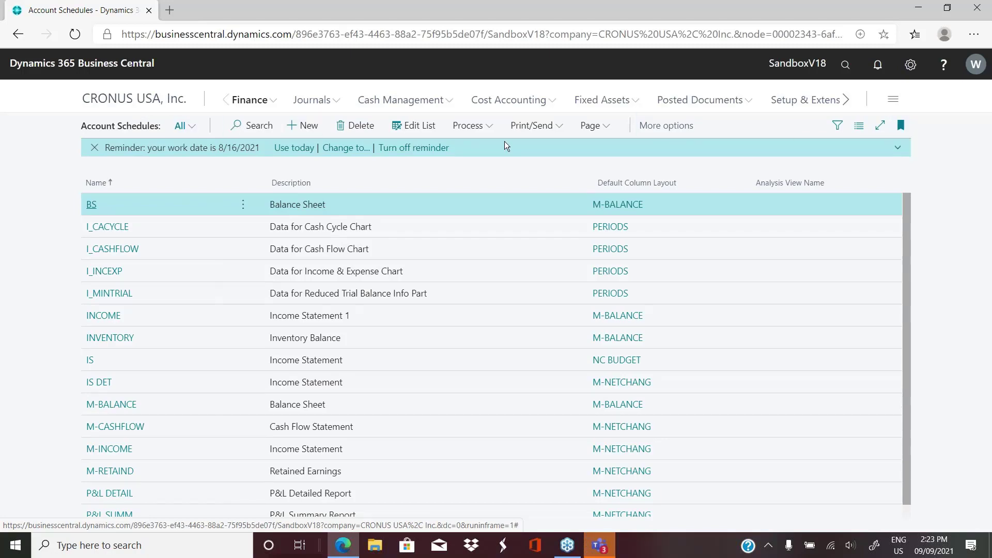
pyautogui.scroll(-1, 140, 484)
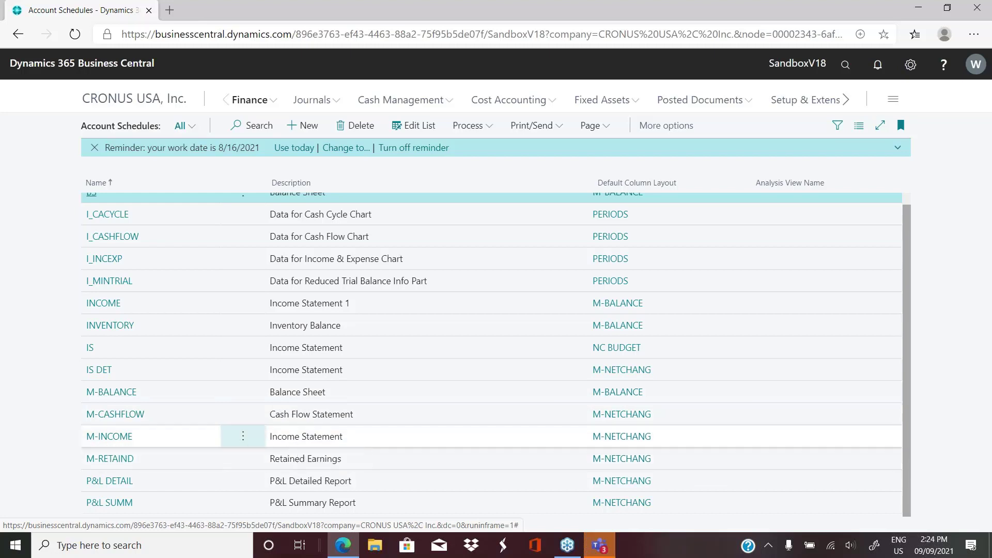
pyautogui.click(165, 439)
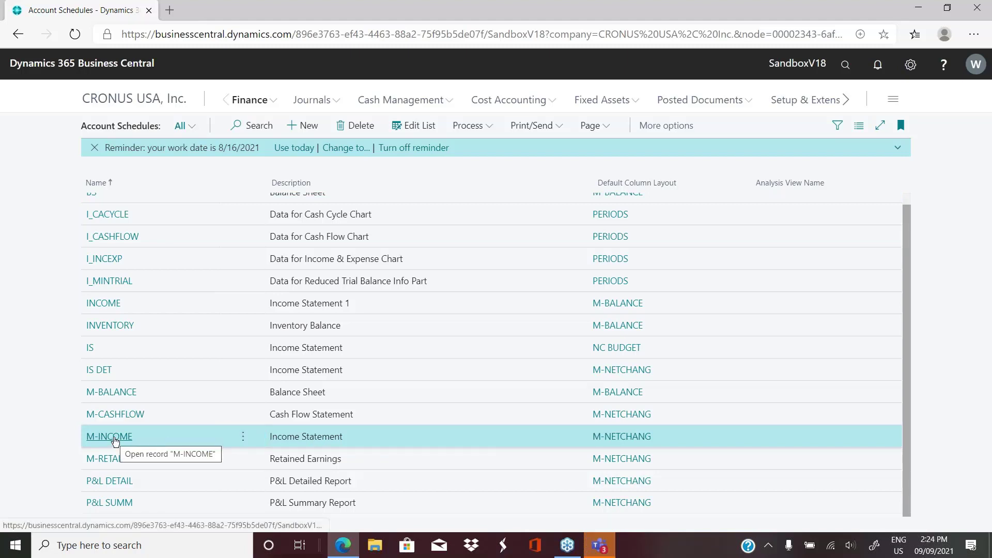
pyautogui.click(242, 439)
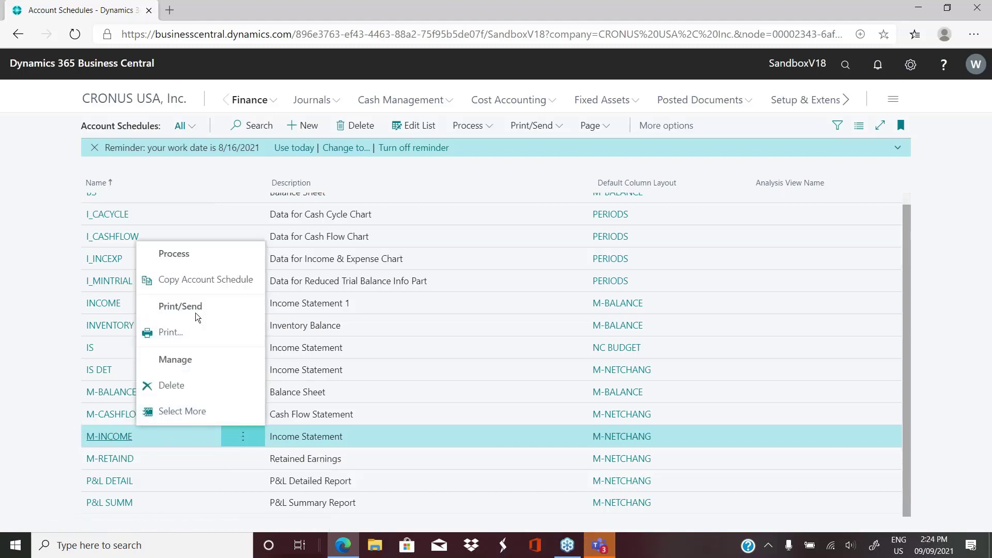
pyautogui.doubleClick(114, 438)
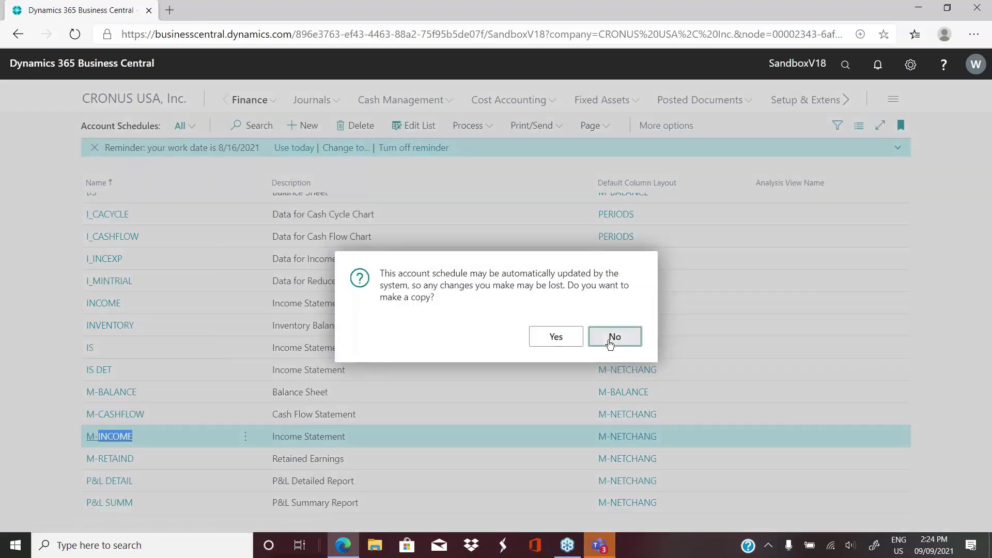
pyautogui.click(614, 337)
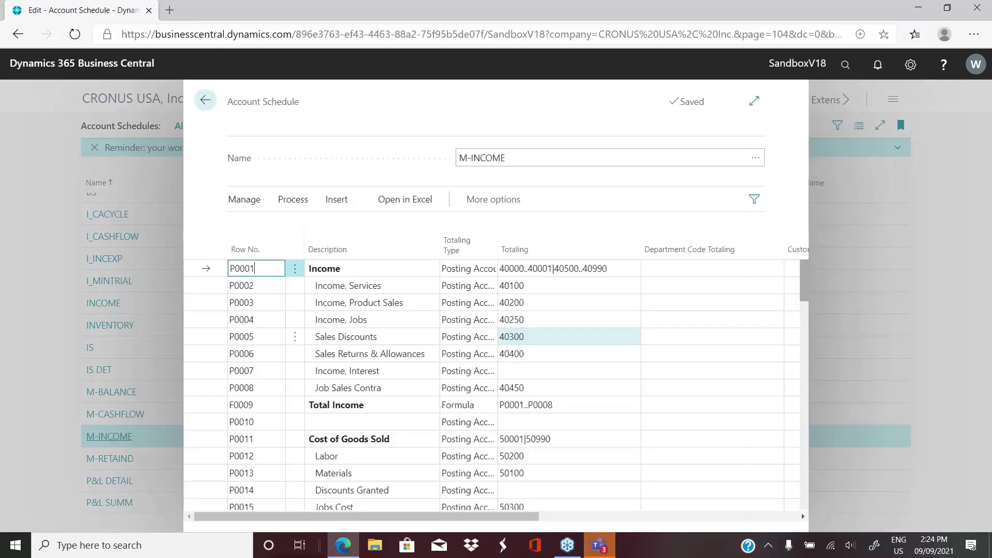
pyautogui.click(754, 101)
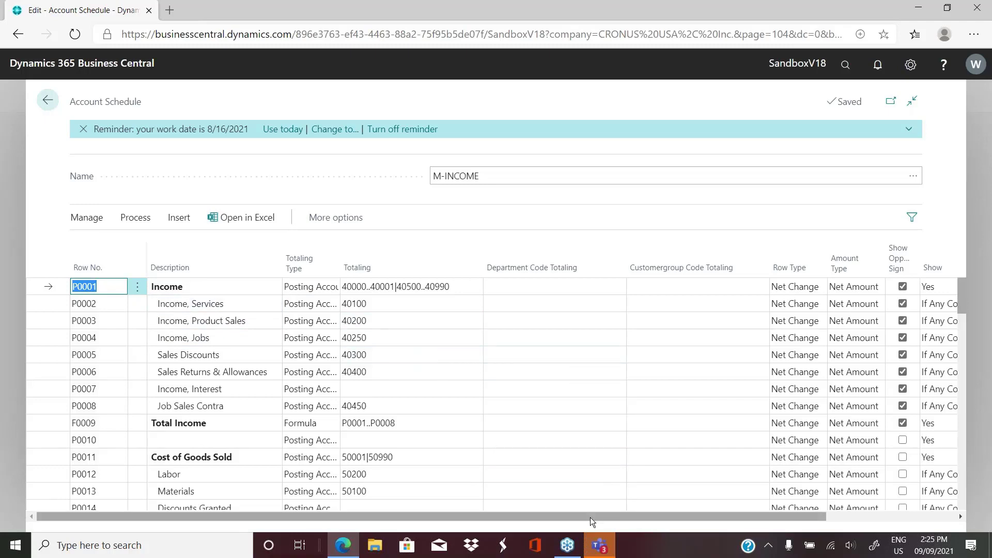
# Examine the descriptions and totaling accounts of the Income, Services and Product Sales rows in M-INCOME.
pyautogui.moveTo(590, 517); pyautogui.dragTo(636, 519)
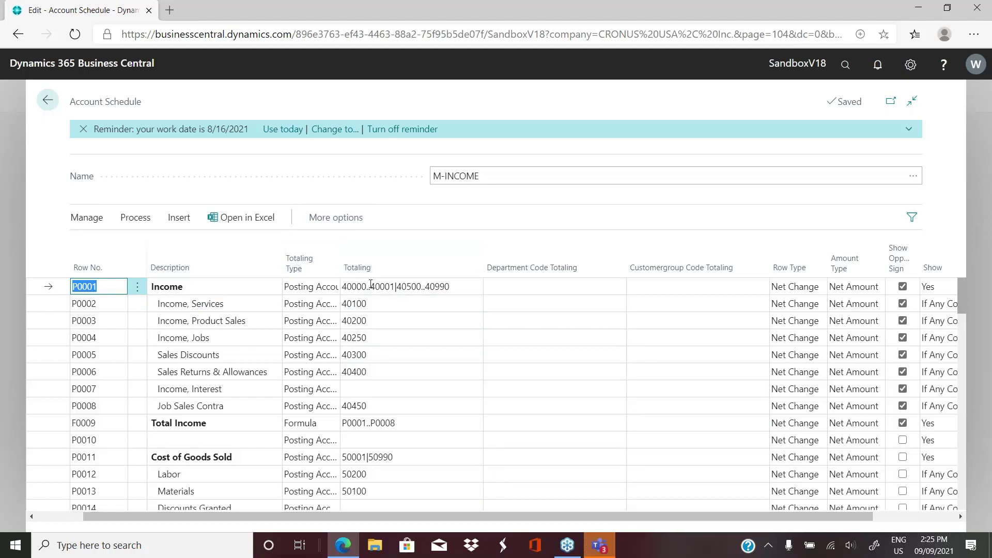
pyautogui.click(203, 289)
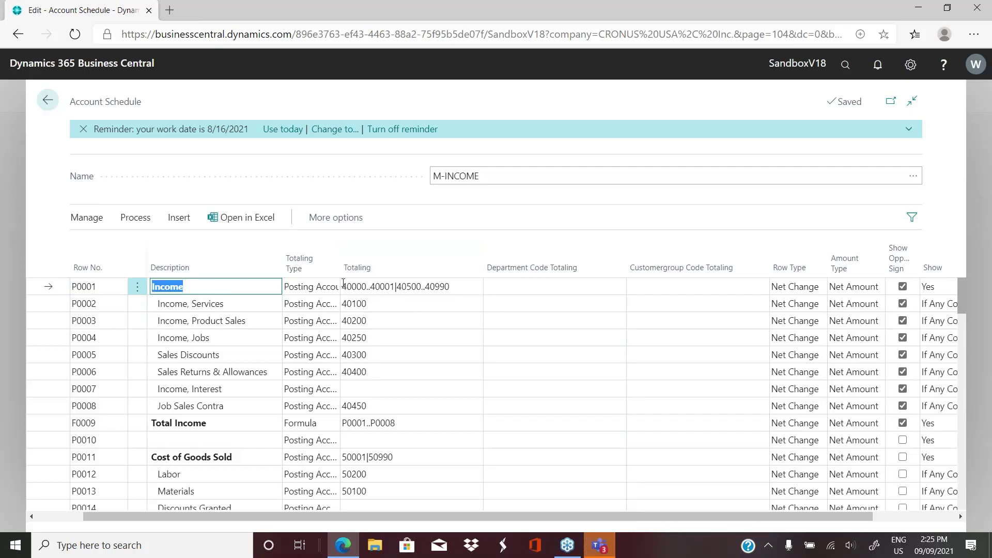
pyautogui.moveTo(342, 287); pyautogui.dragTo(449, 287)
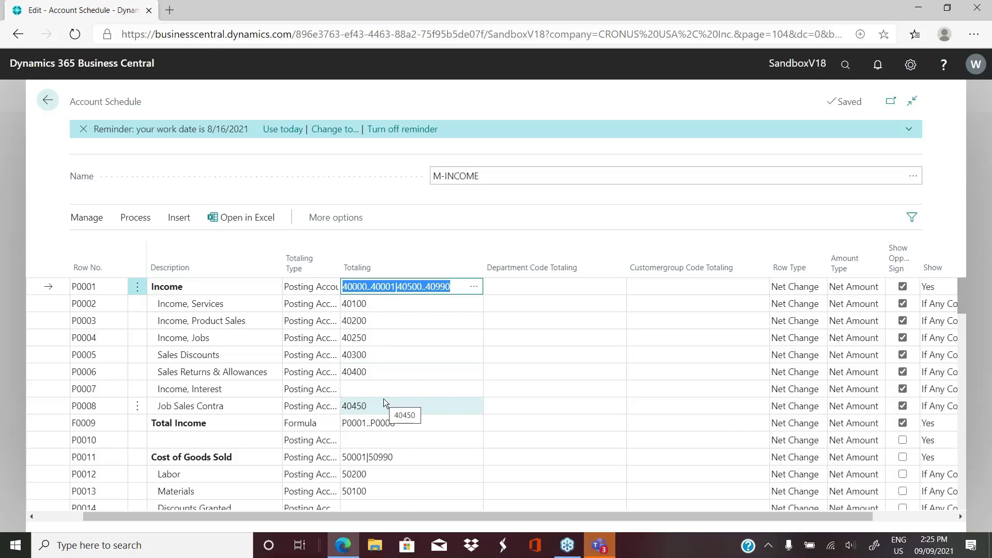
pyautogui.click(379, 306)
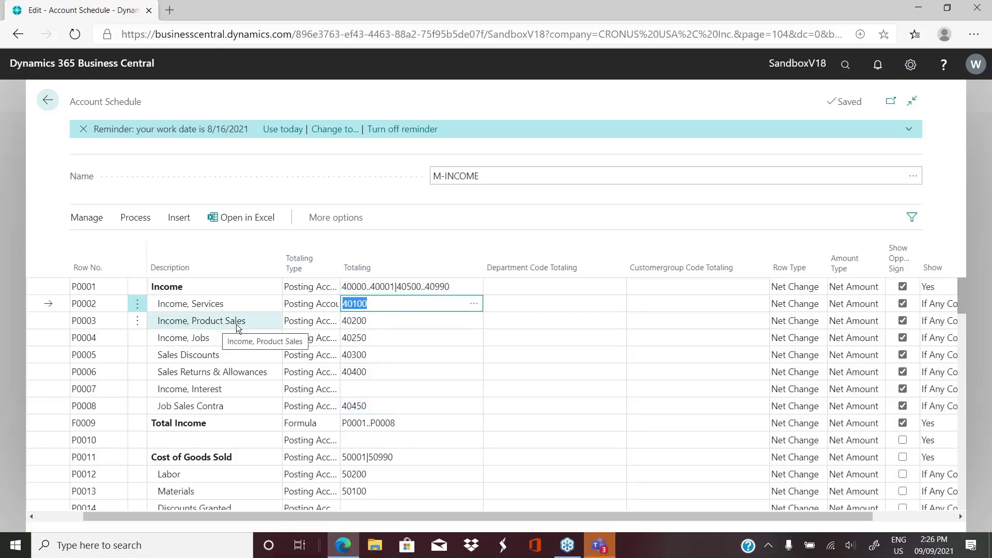
pyautogui.click(379, 323)
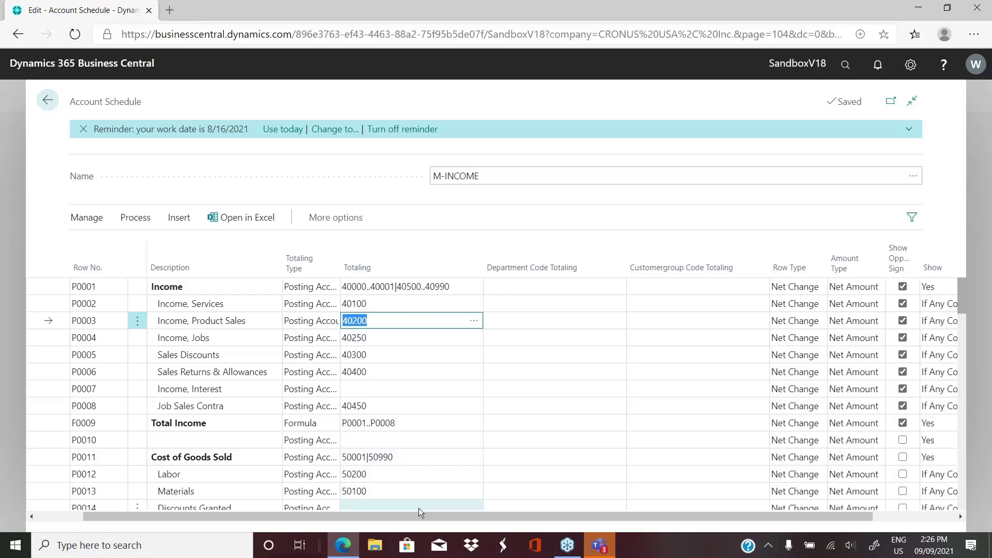
# Review the Row Type, Amount Type, Show and formatting options of the Income row, and close the M-INCOME schedule.
pyautogui.moveTo(419, 519); pyautogui.dragTo(495, 531)
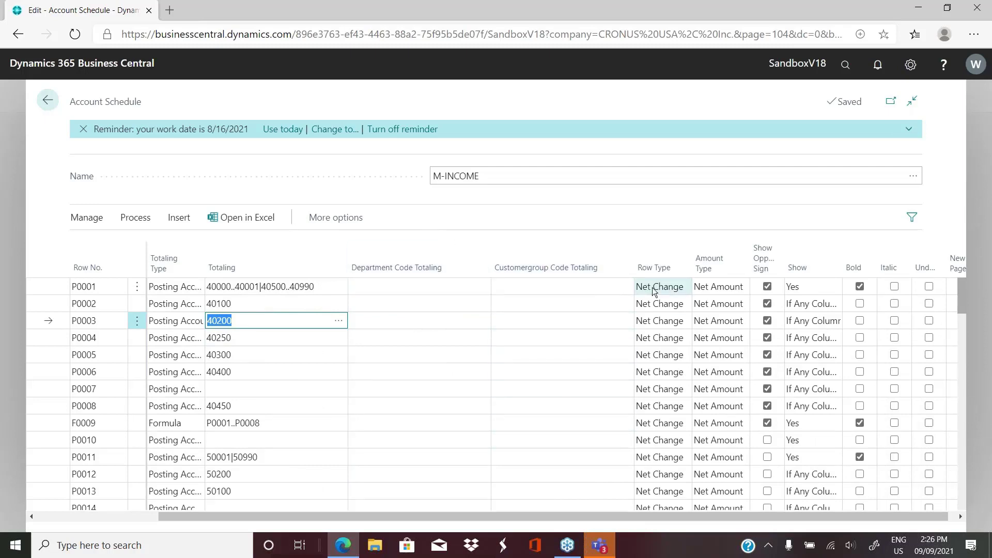
pyautogui.click(668, 288)
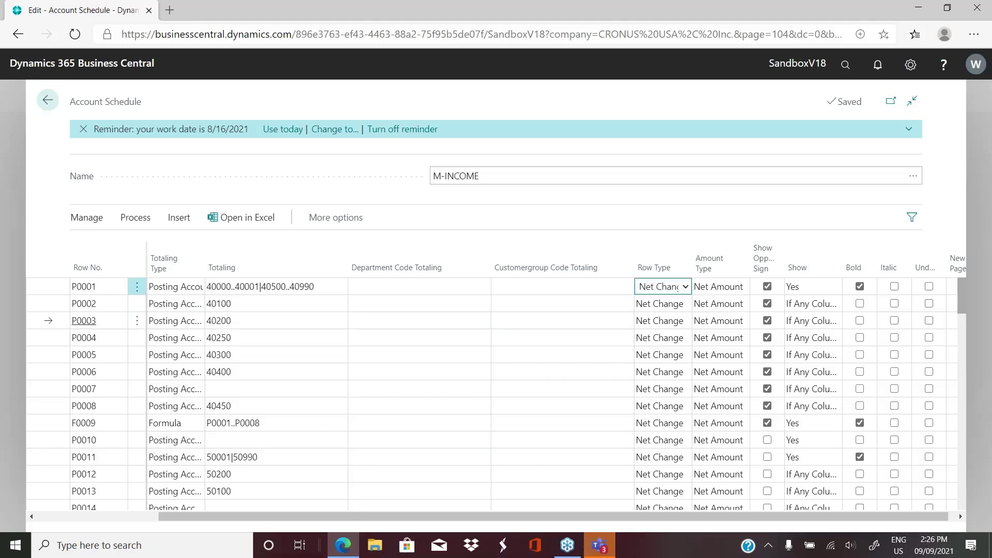
pyautogui.click(685, 288)
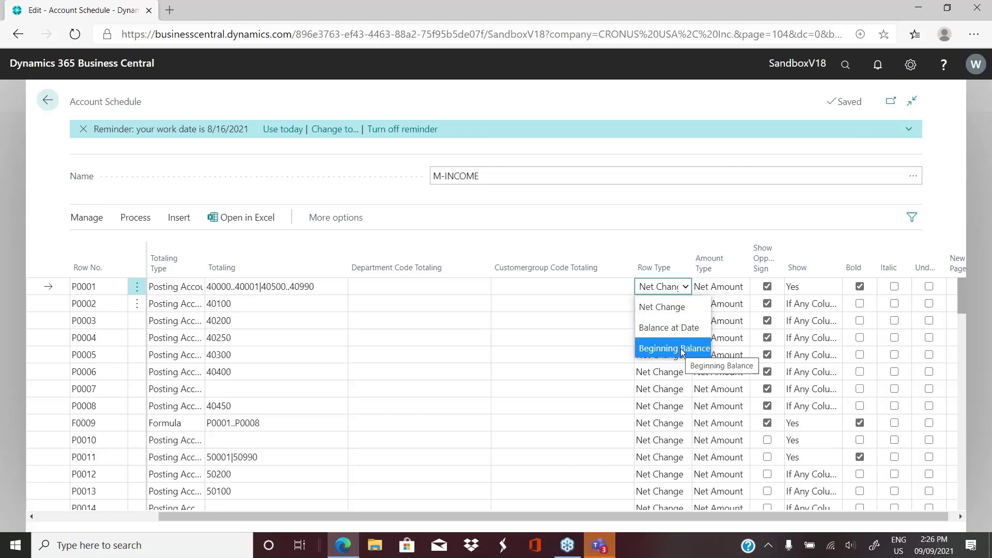
pyautogui.click(743, 287)
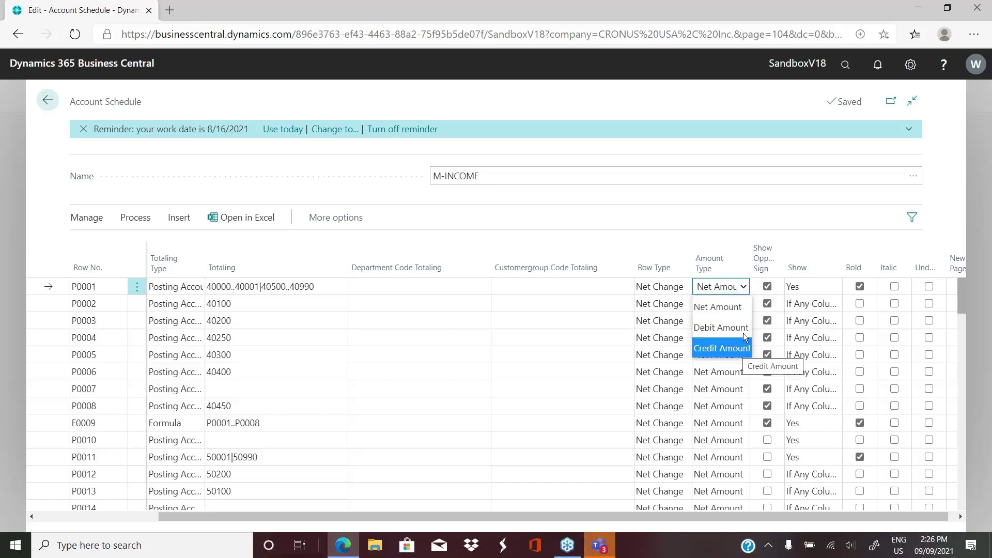
pyautogui.click(854, 218)
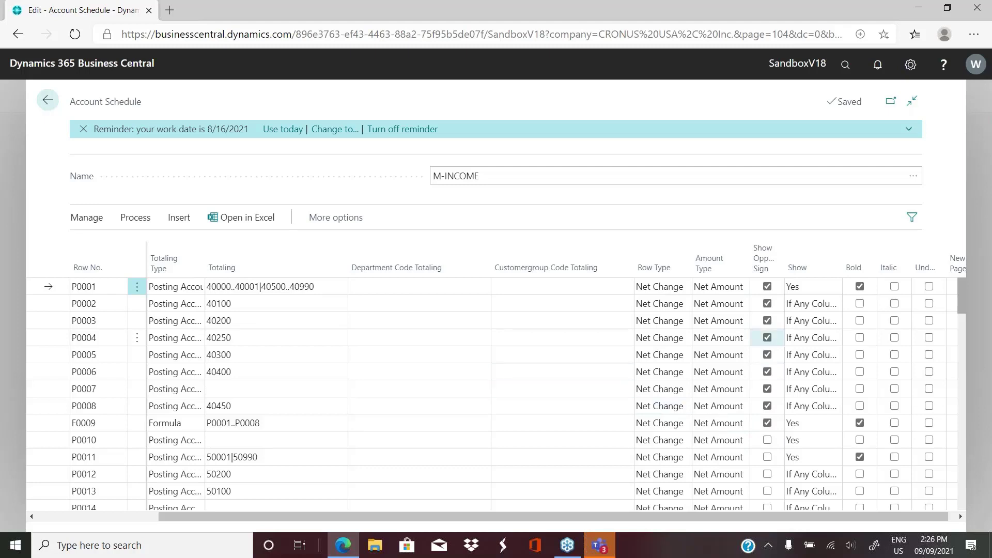
pyautogui.click(817, 284)
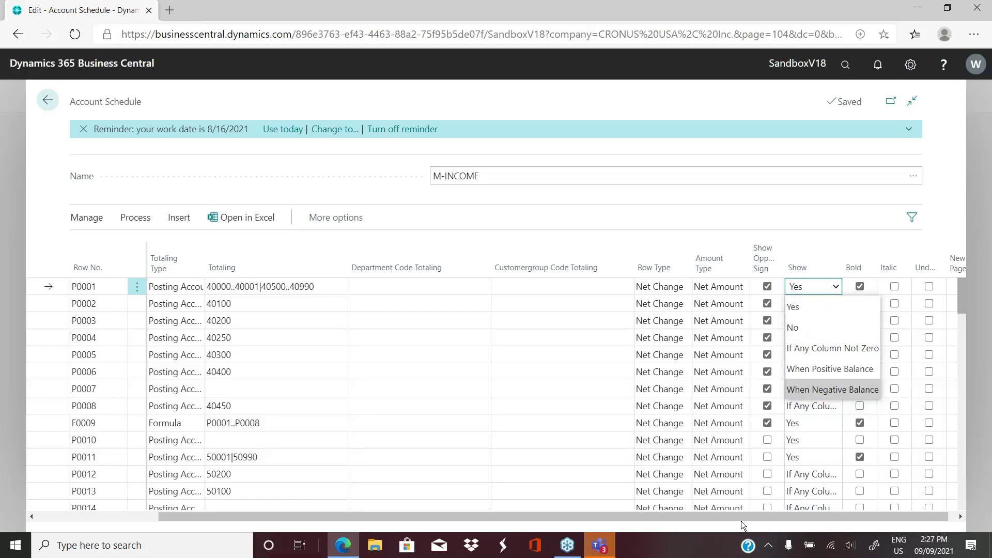
pyautogui.moveTo(739, 515); pyautogui.dragTo(783, 520)
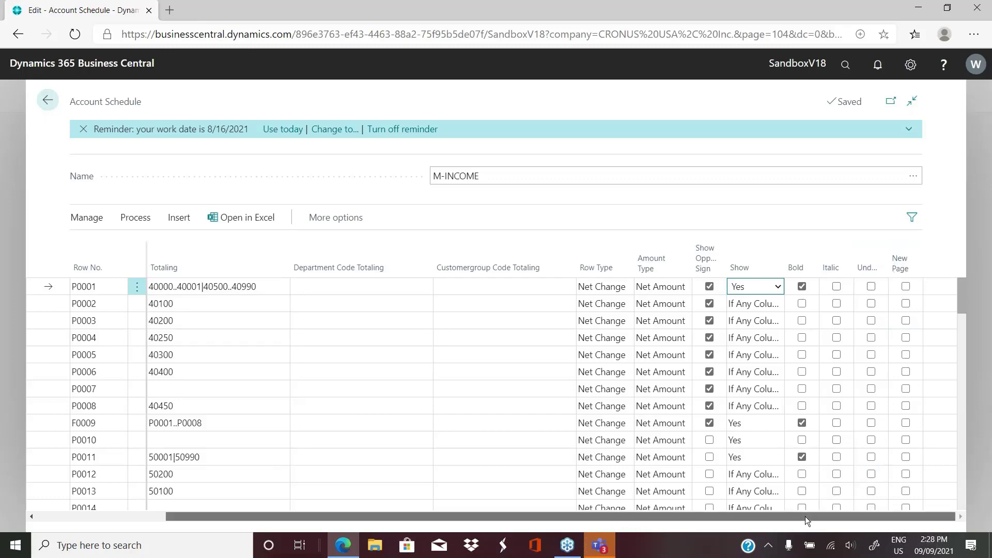
pyautogui.moveTo(805, 516); pyautogui.dragTo(617, 525)
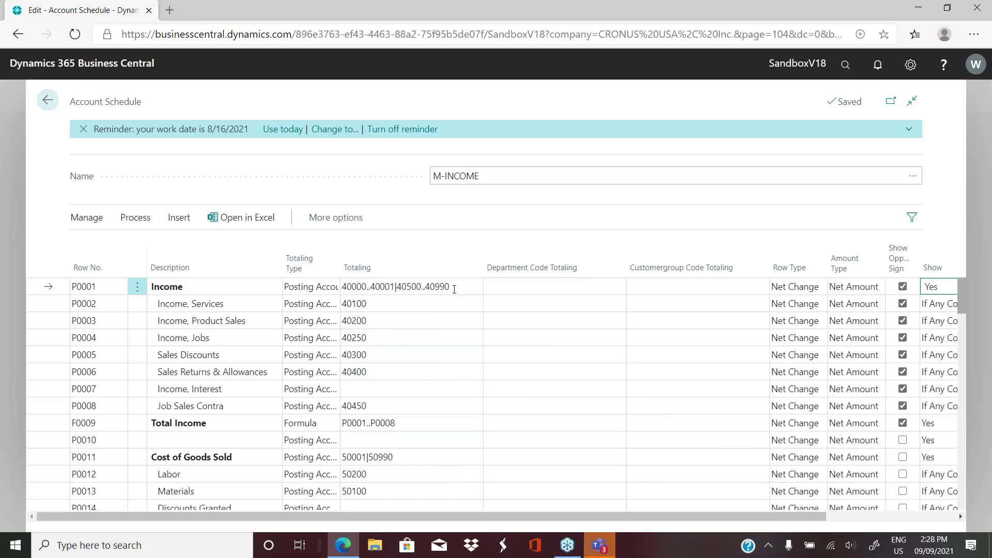
pyautogui.click(57, 104)
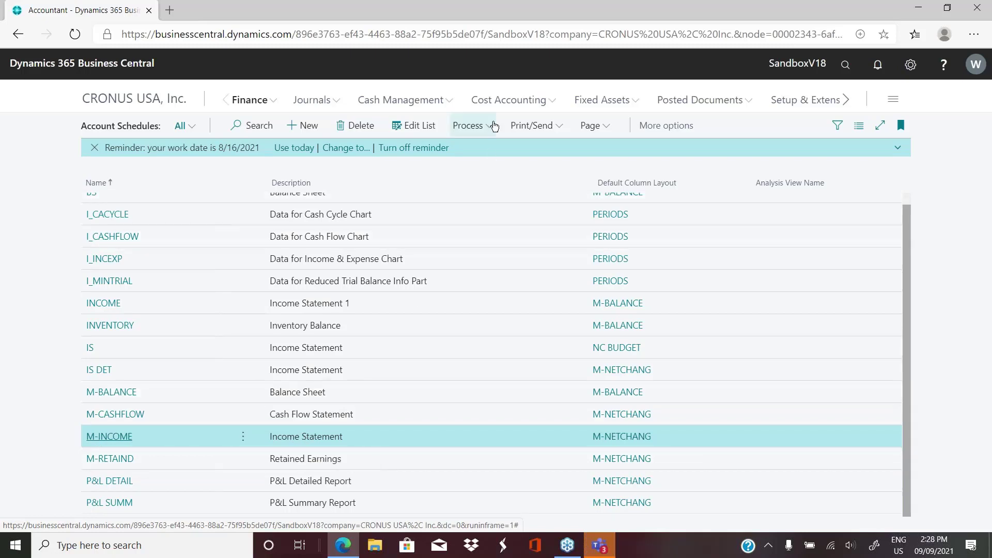
pyautogui.click(473, 133)
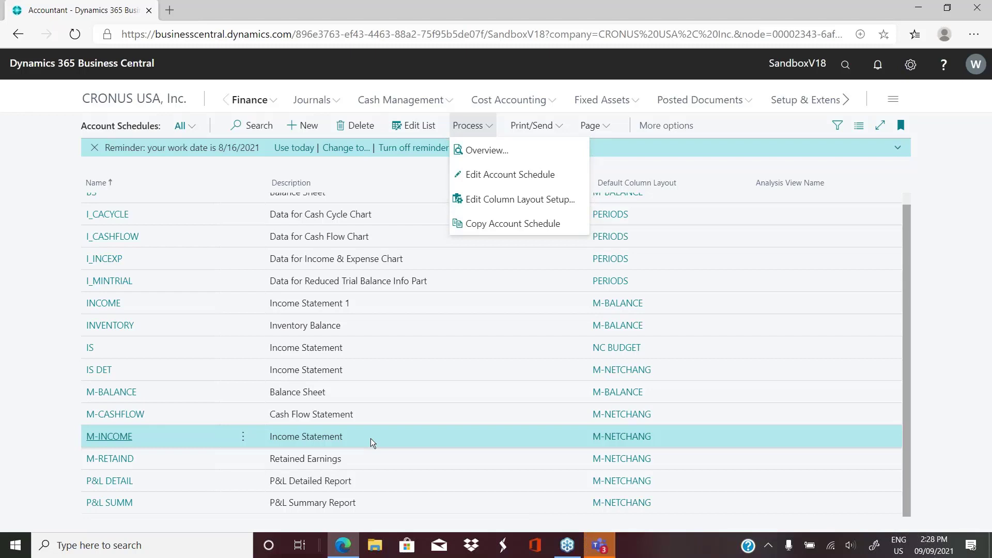
pyautogui.scroll(1, 371, 438)
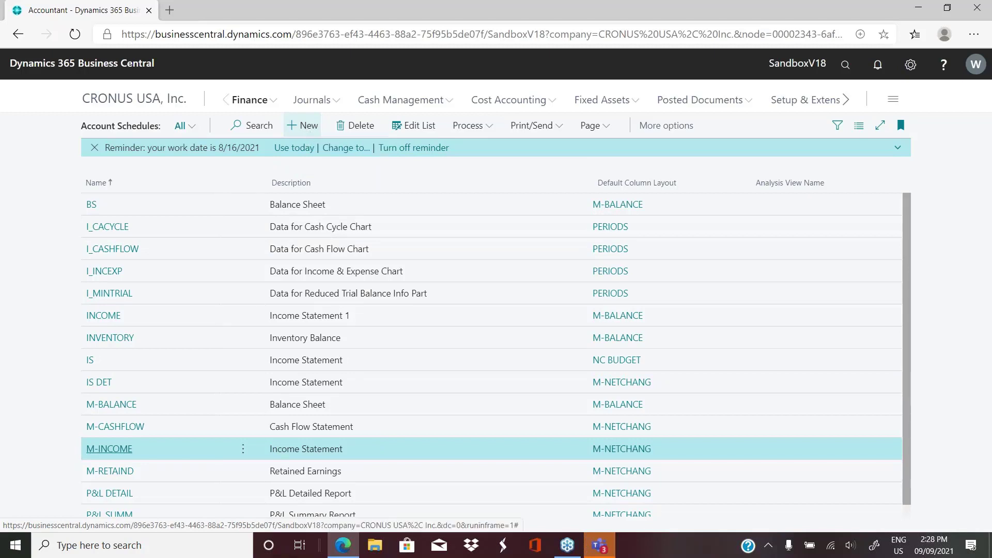
# Create a new account schedule named TEST SEPT with the description "Test Sept 9".
pyautogui.click(309, 129)
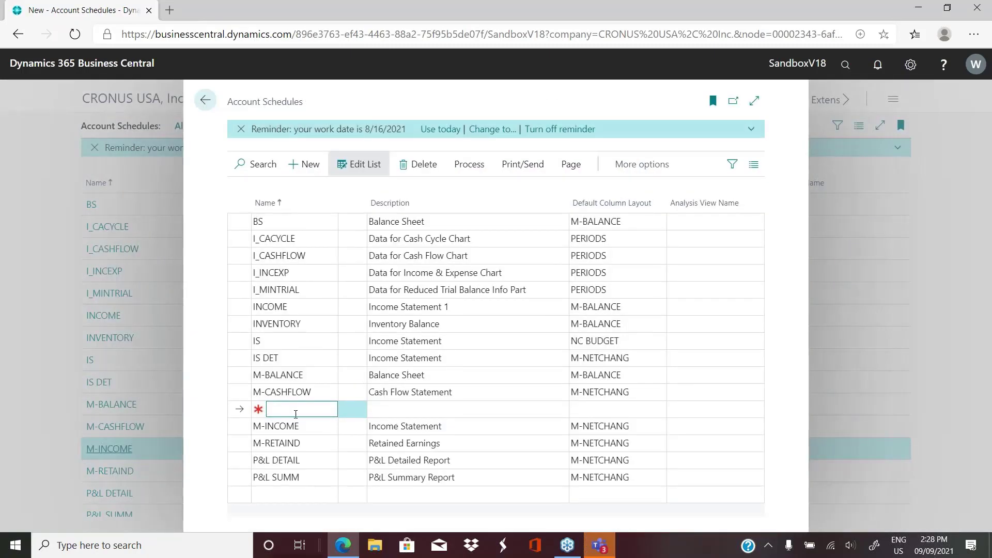
pyautogui.write('Te')
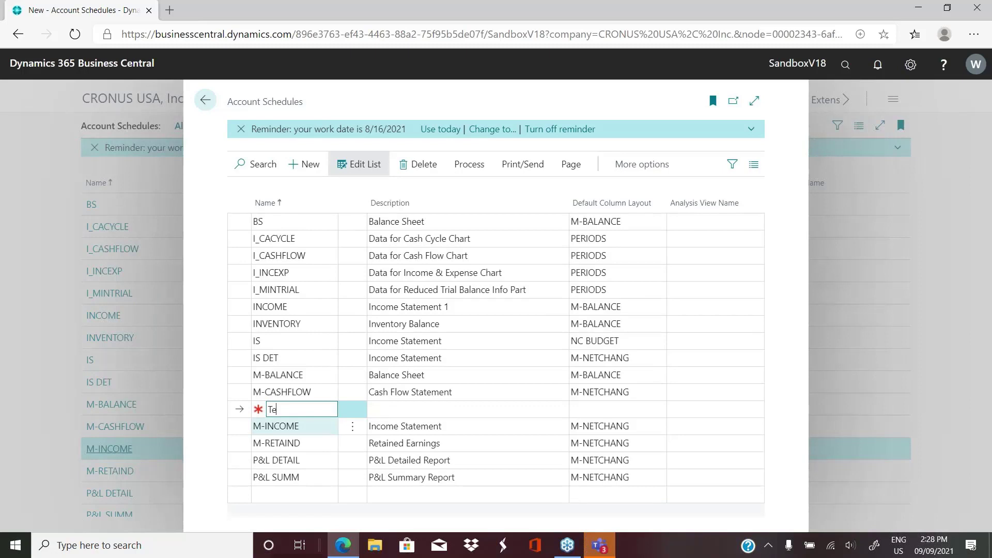
pyautogui.write('st Sept')
pyautogui.press('Tab')
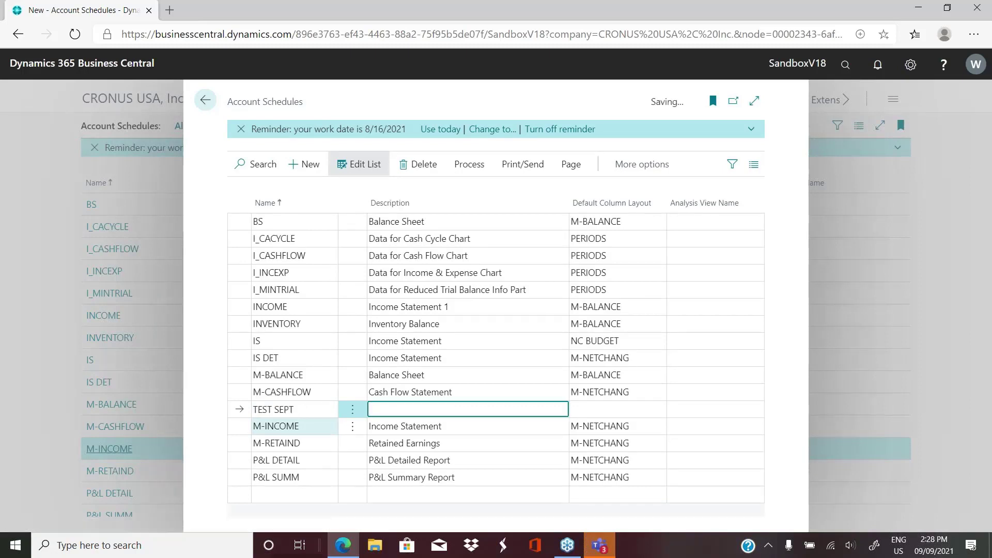
pyautogui.write('Test Sept 9')
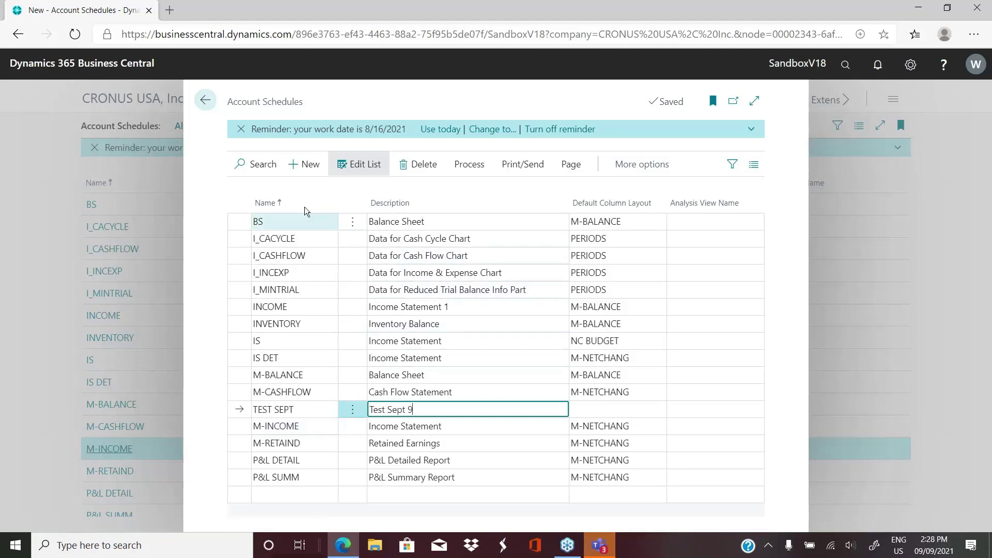
pyautogui.click(203, 206)
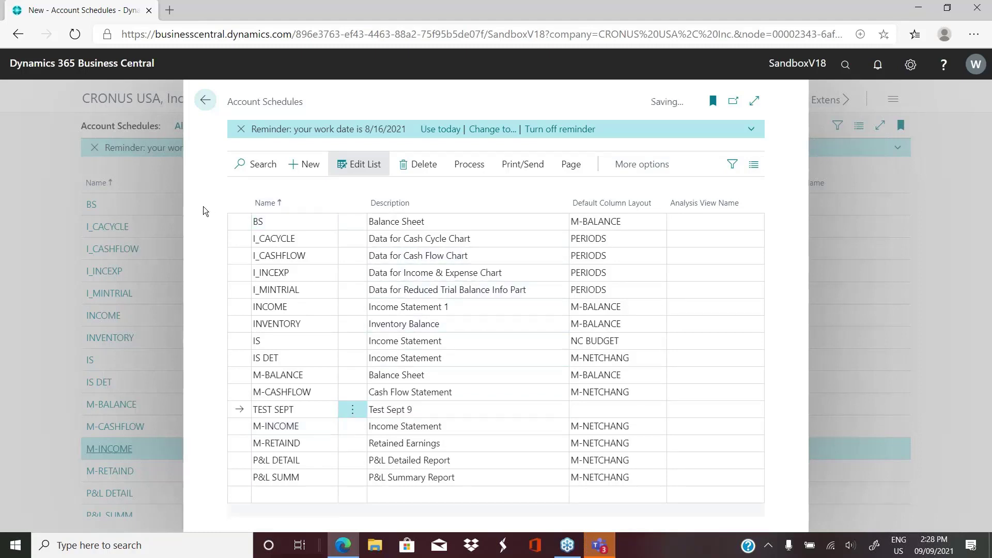
# Open the new TEST SEPT account schedule for editing its rows.
pyautogui.click(484, 413)
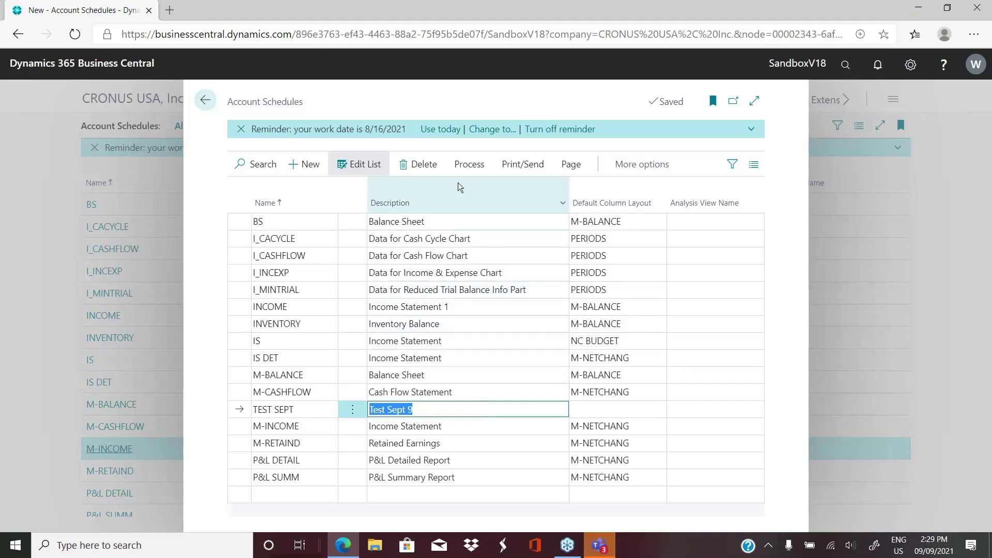
pyautogui.click(470, 167)
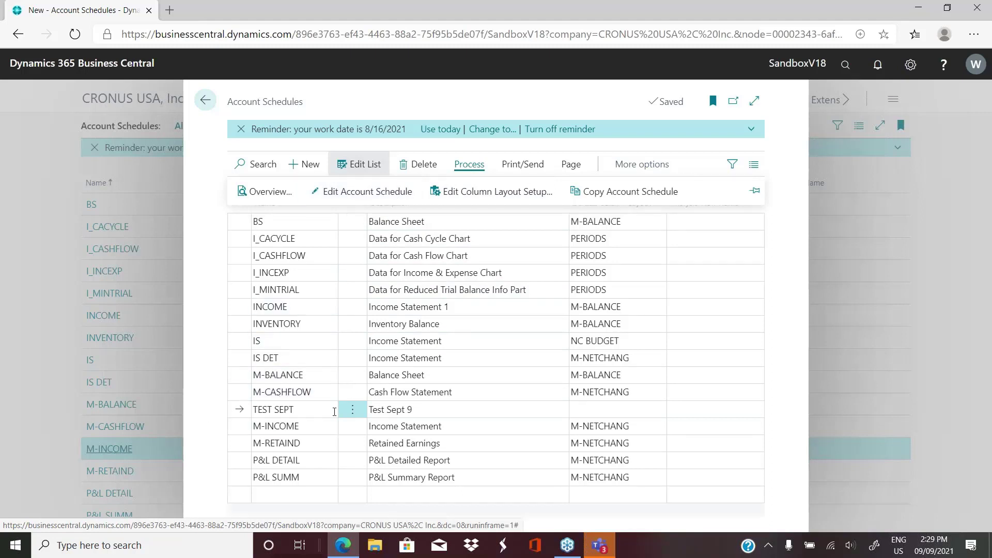
pyautogui.click(343, 192)
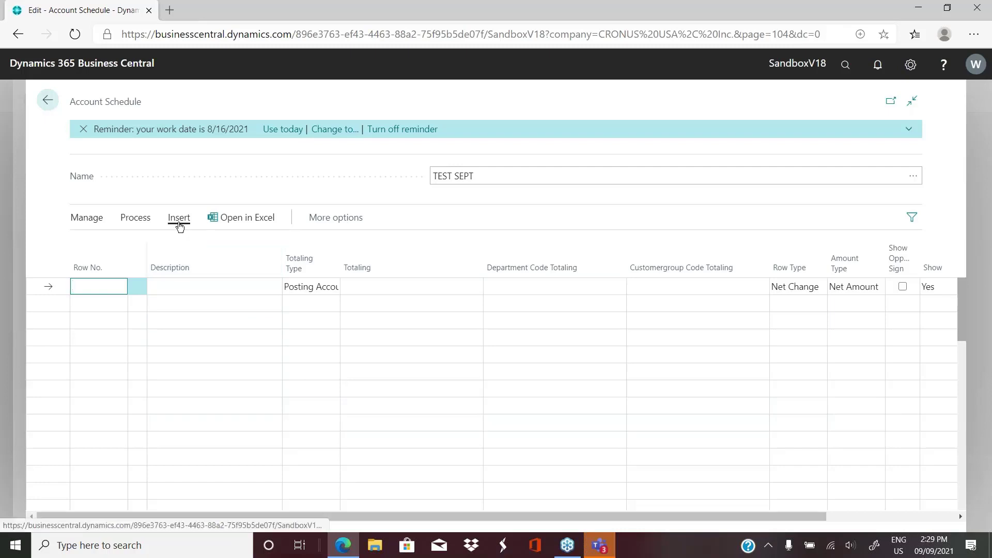
# Start inserting G/L accounts into TEST SEPT and filter the expanded account list to Income/Balance equal to Income Statement.
pyautogui.click(179, 218)
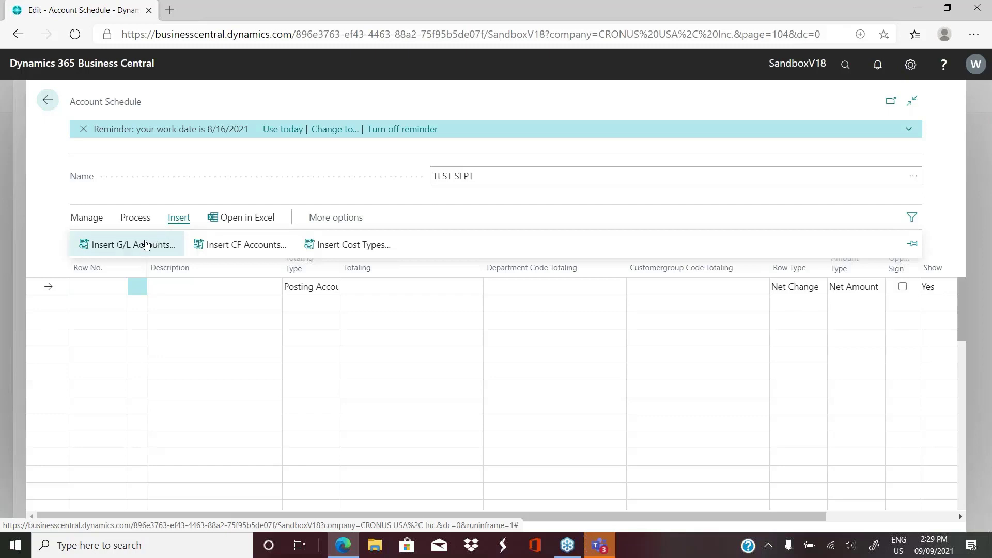
pyautogui.click(118, 246)
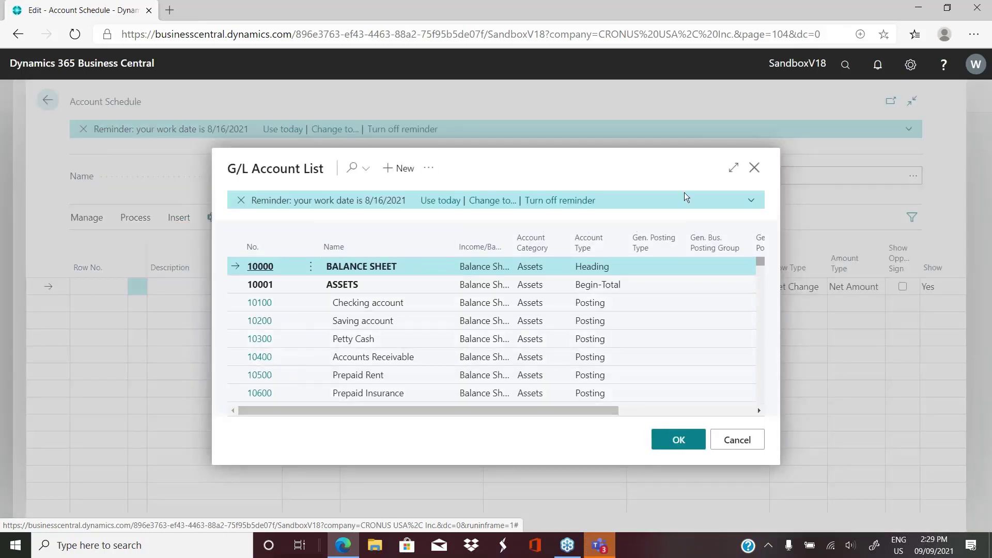
pyautogui.click(734, 169)
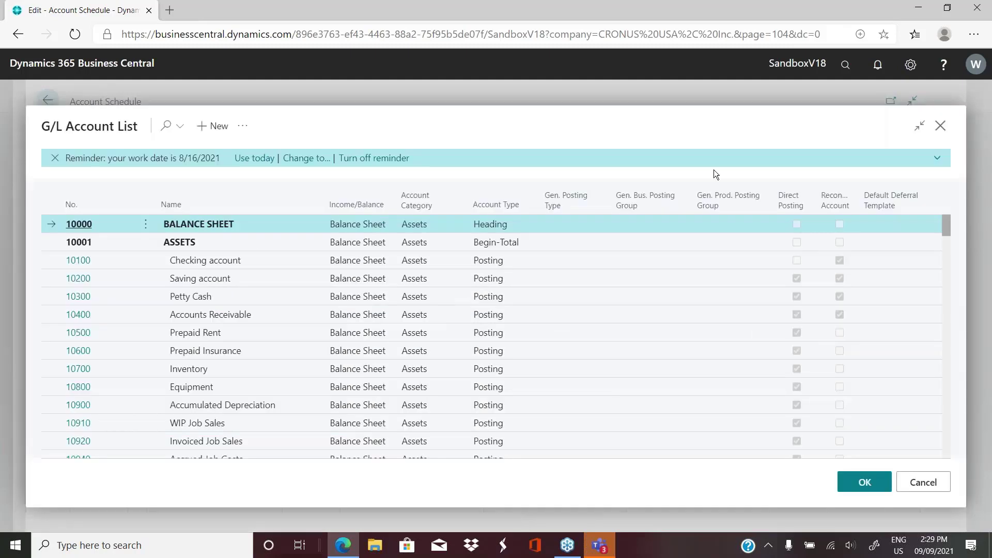
pyautogui.click(393, 205)
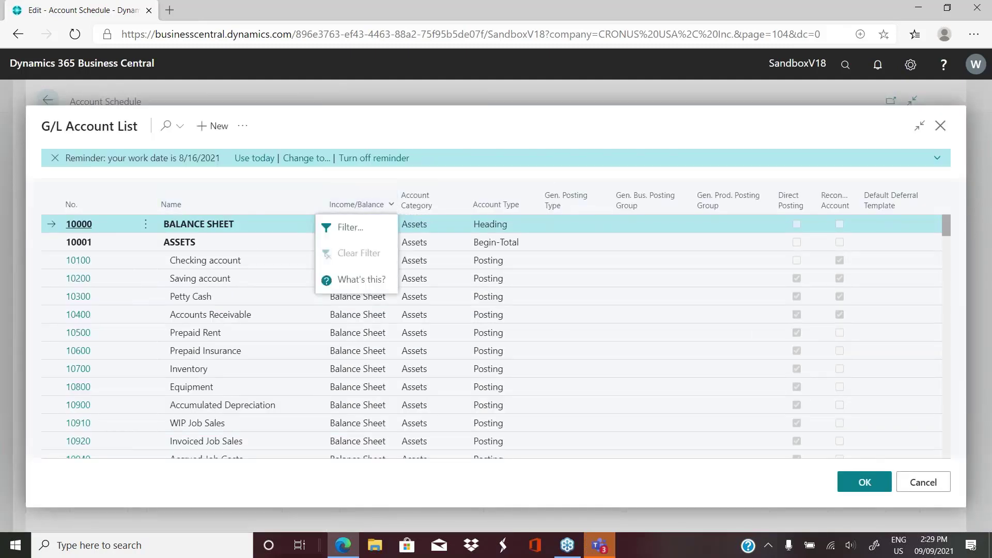
pyautogui.click(347, 229)
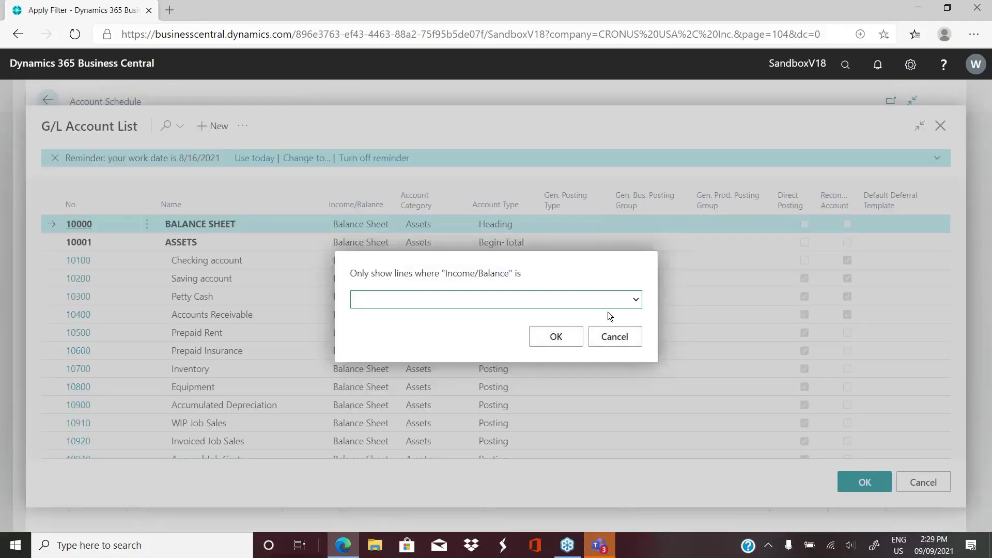
pyautogui.click(635, 299)
pyautogui.click(418, 340)
pyautogui.click(551, 339)
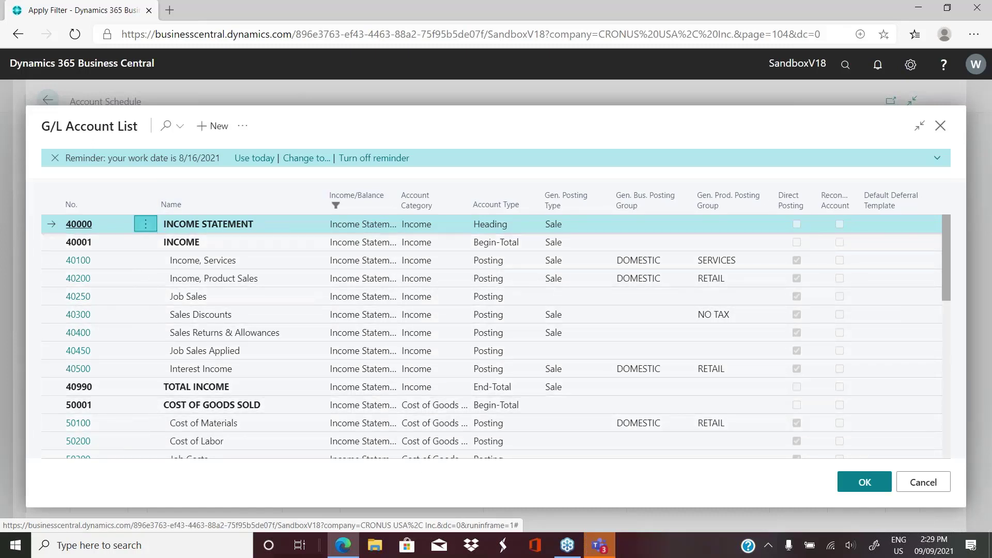
# Select the accounts from 40000 INCOME STATEMENT through 40990 TOTAL INCOME and insert them as rows of the schedule.
pyautogui.click(146, 223)
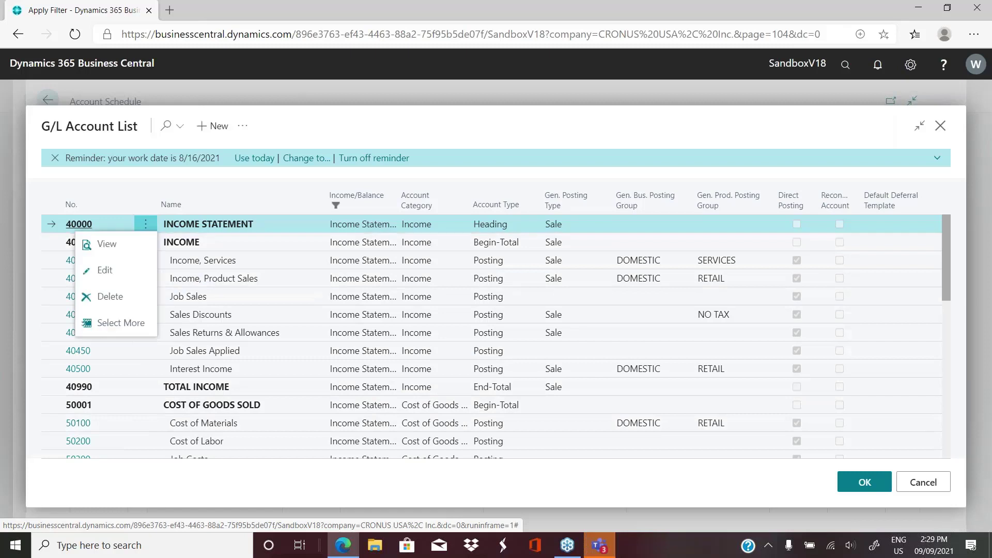
pyautogui.click(121, 322)
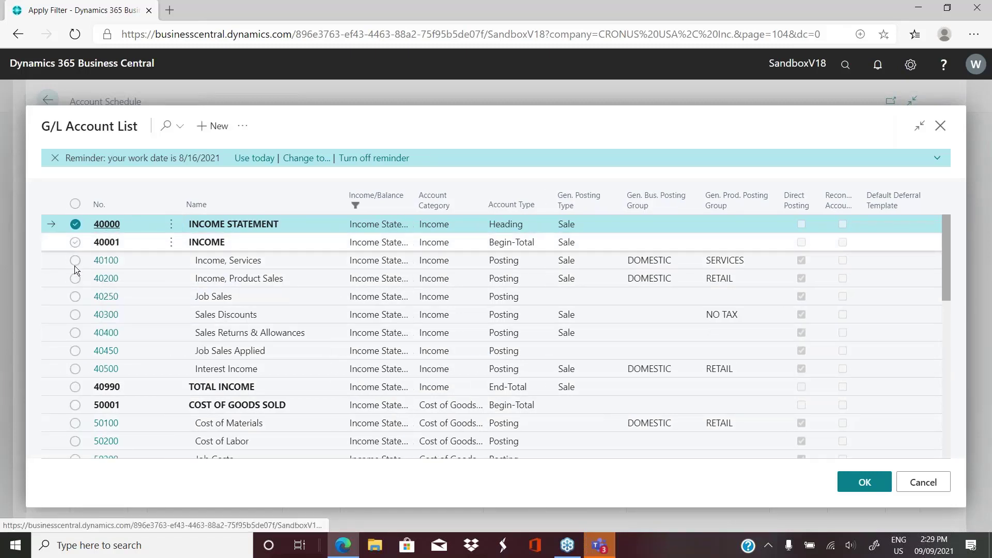
pyautogui.click(75, 242)
pyautogui.click(75, 260)
pyautogui.click(75, 279)
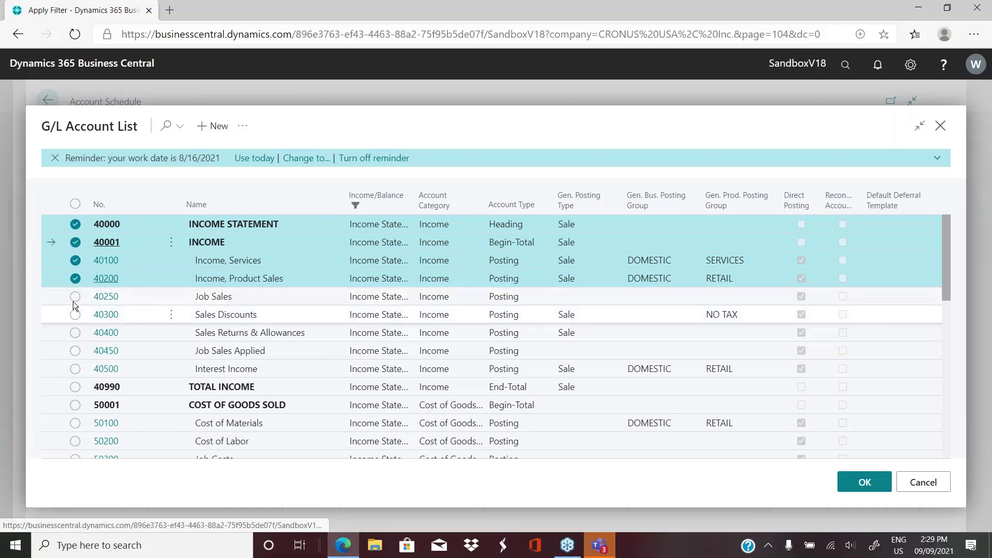
pyautogui.click(74, 297)
pyautogui.click(75, 315)
pyautogui.click(76, 333)
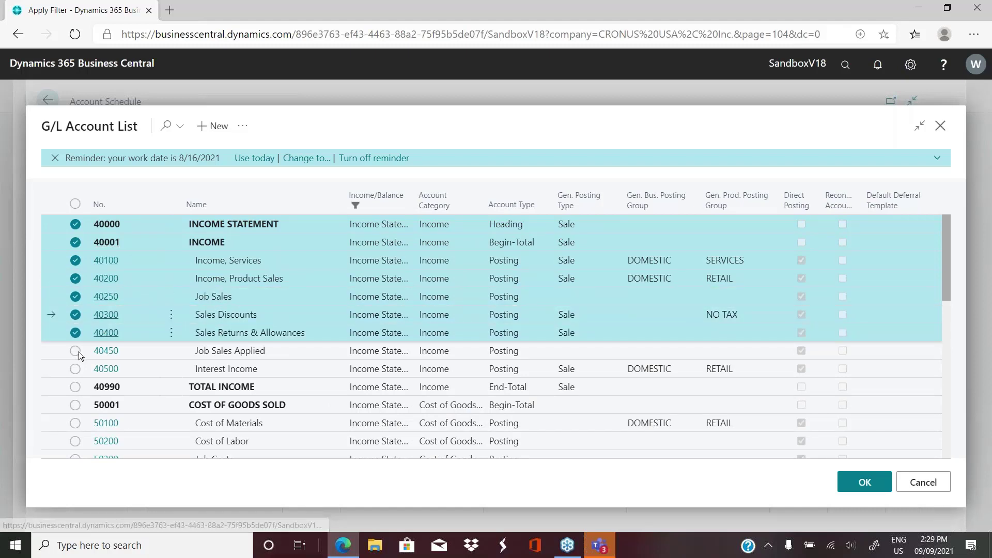
pyautogui.click(74, 351)
pyautogui.click(76, 369)
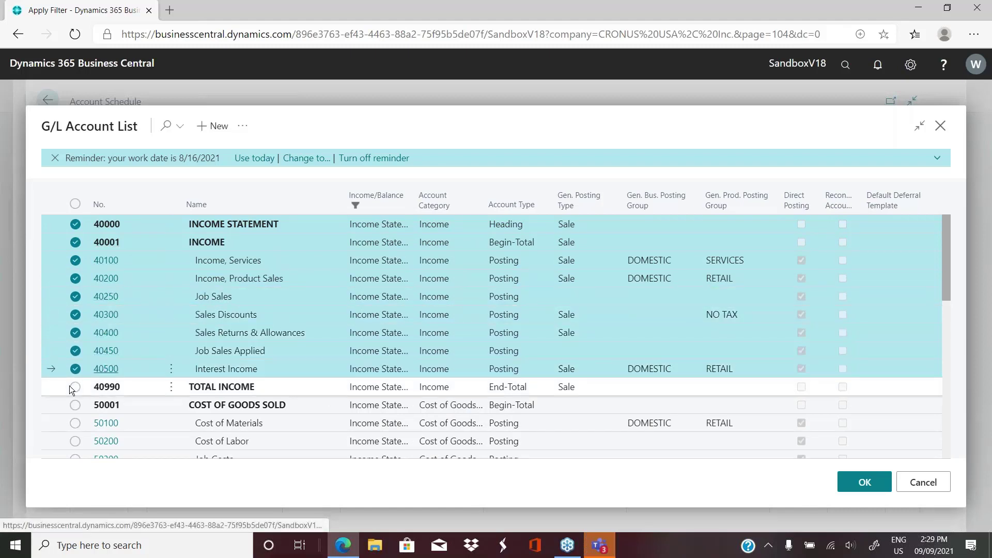
pyautogui.click(74, 386)
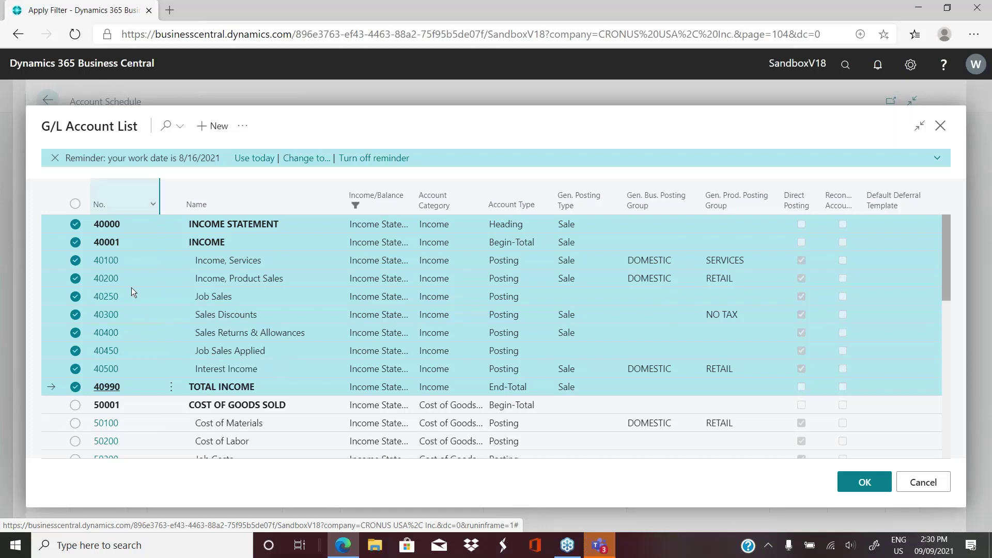
pyautogui.click(864, 481)
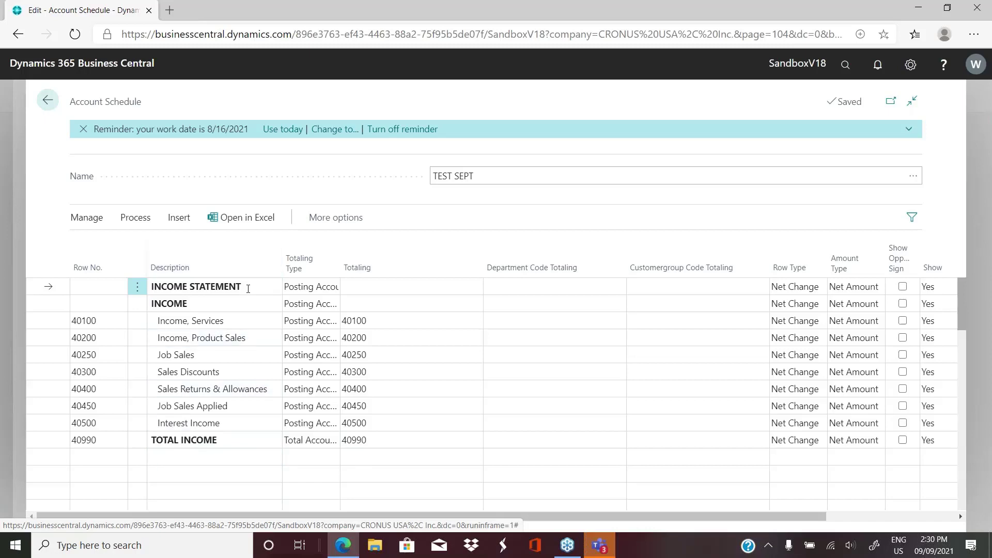
# Look up the Chart of Accounts to view how the accounts are set up, and return to the TEST SEPT schedule.
pyautogui.click(247, 287)
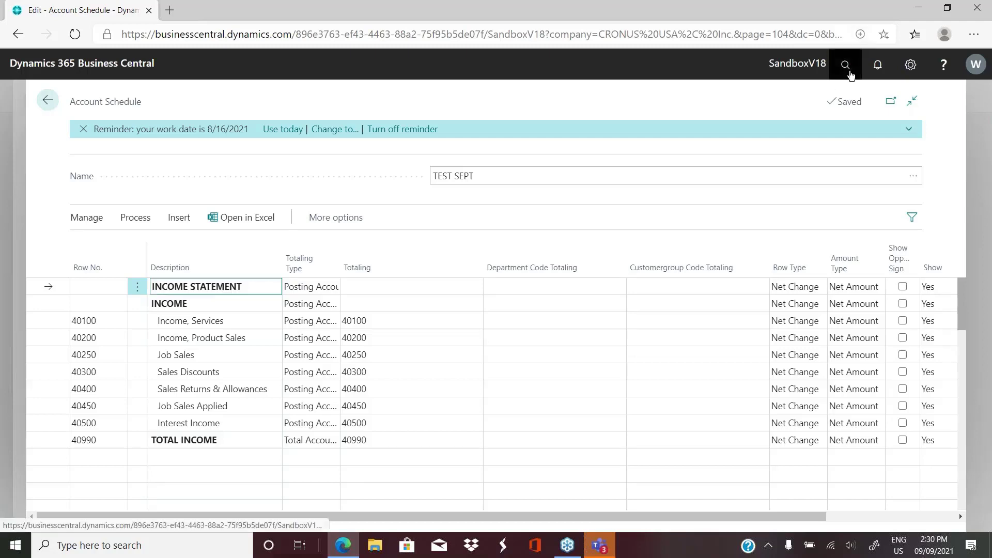
pyautogui.click(850, 65)
pyautogui.write('char o')
pyautogui.write('f acc')
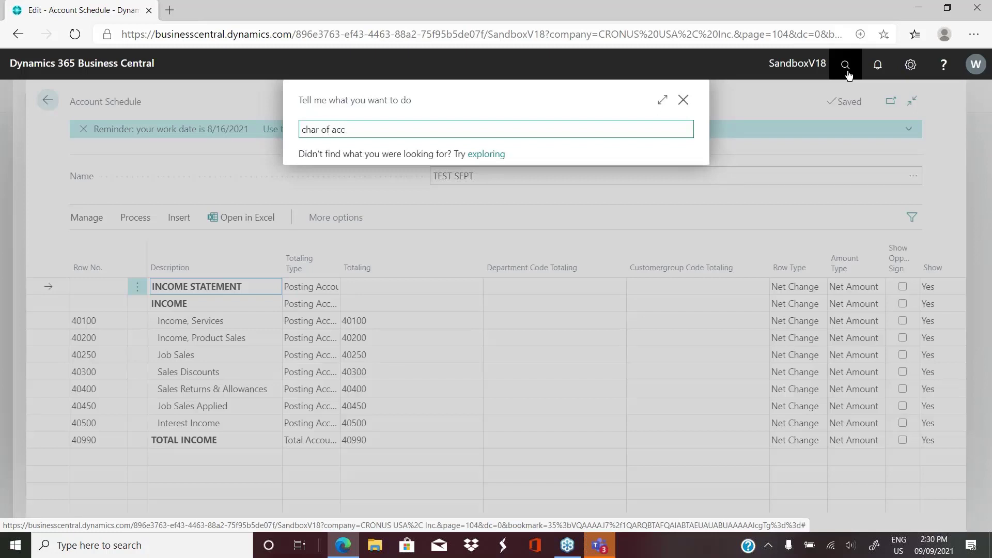
pyautogui.click(353, 251)
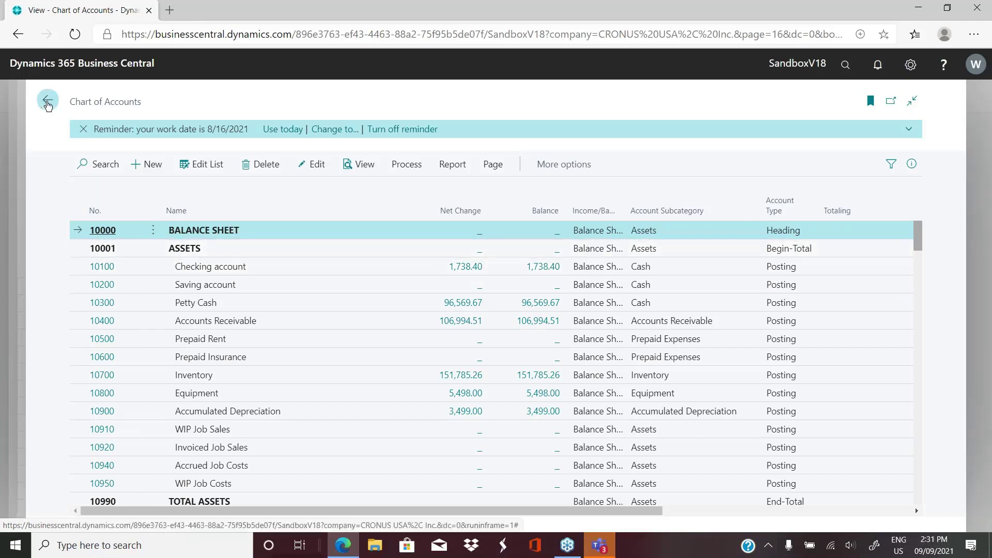
pyautogui.click(47, 100)
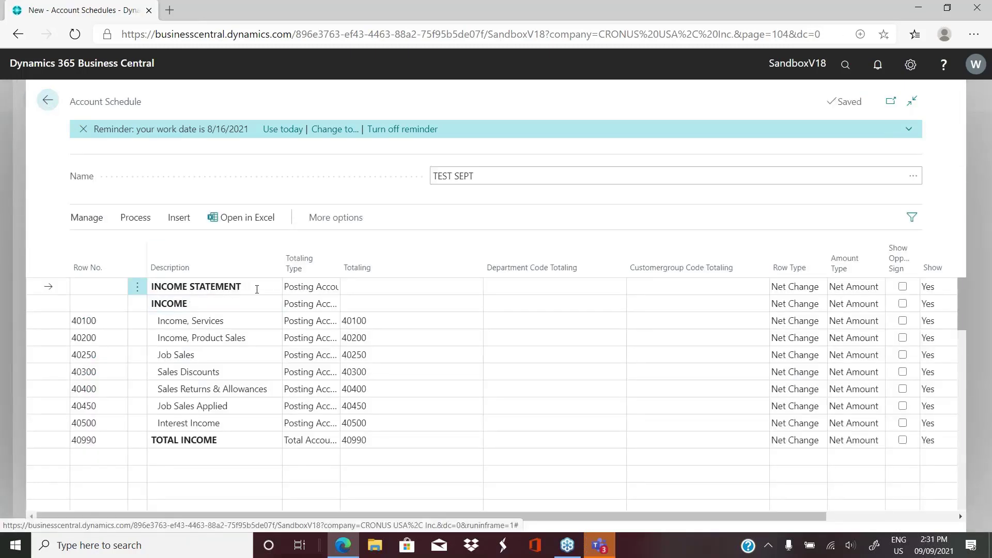
# Change the row number of Income, Services to P100 and of Income, Product Sales to P110.
pyautogui.click(114, 322)
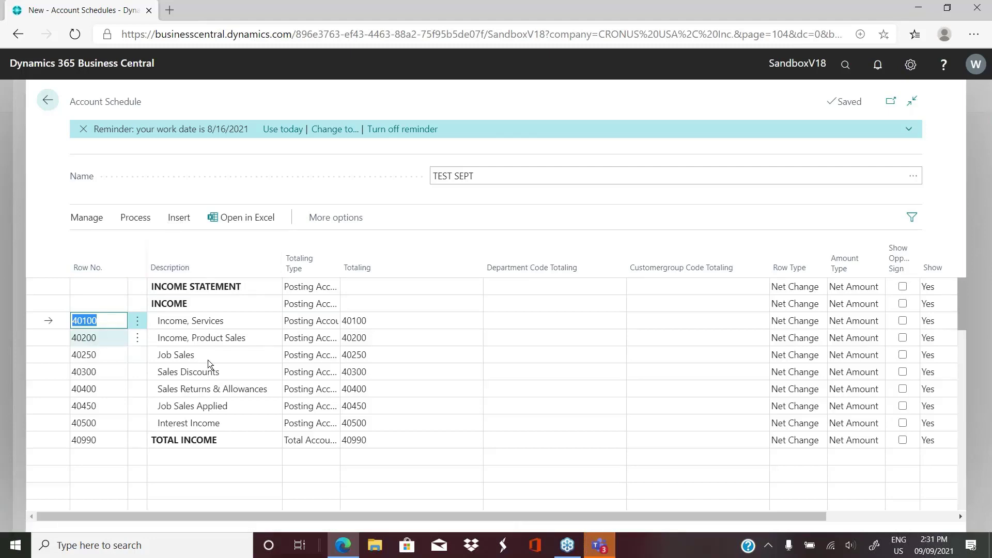
pyautogui.click(371, 323)
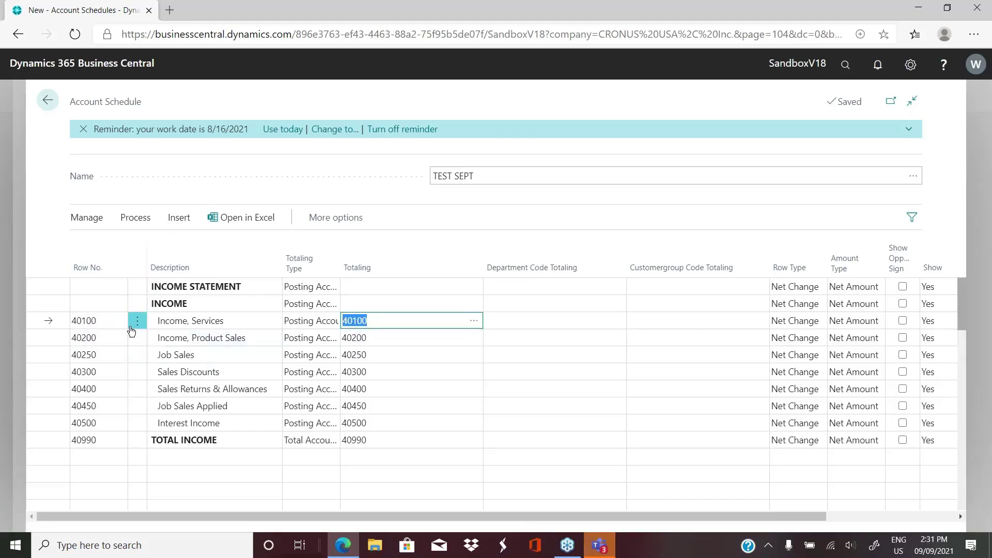
pyautogui.click(115, 323)
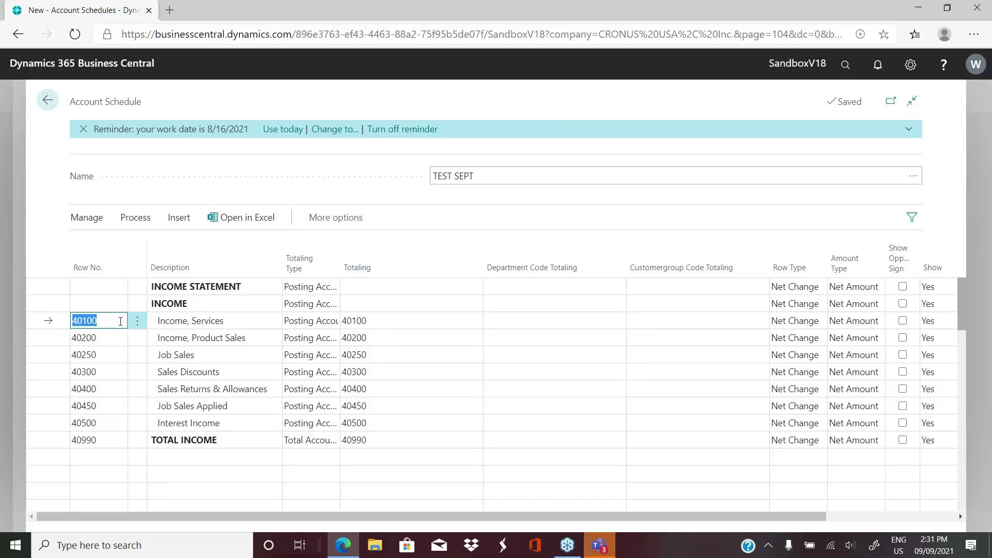
pyautogui.write('P')
pyautogui.write('100')
pyautogui.press('Down')
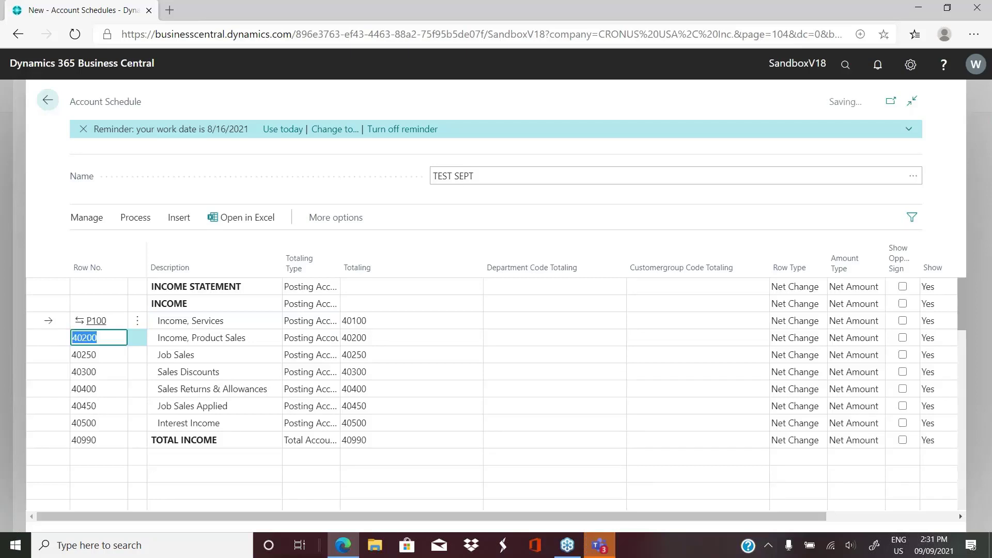
pyautogui.write('P')
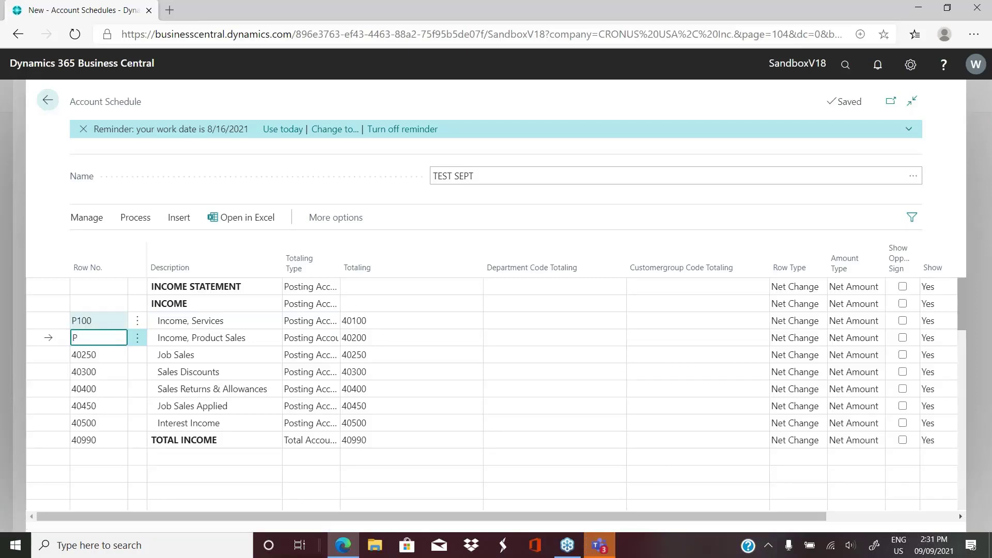
pyautogui.write('110')
pyautogui.press('Down')
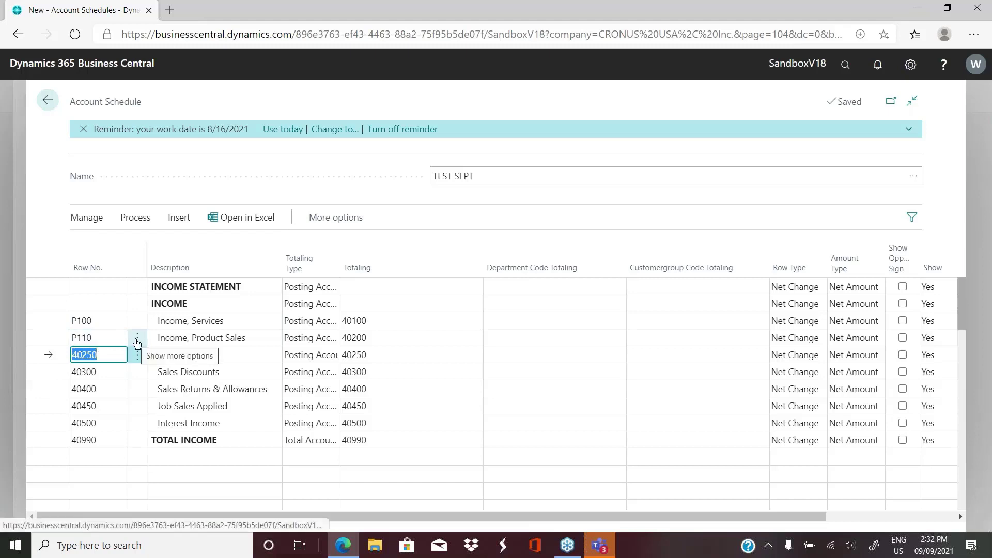
# Insert a new line above Income, Product Sales with row number P101, and close the TEST SEPT schedule.
pyautogui.click(137, 340)
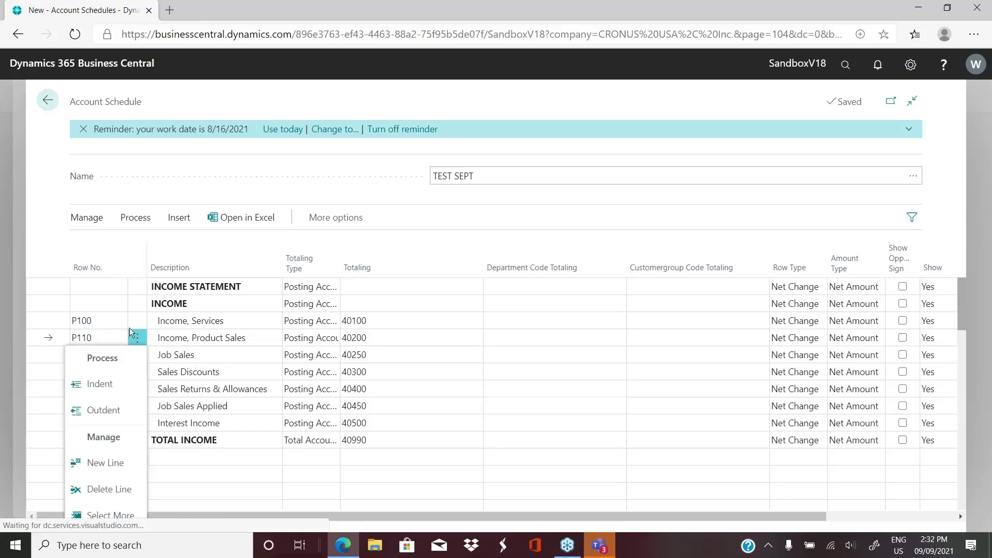
pyautogui.click(107, 463)
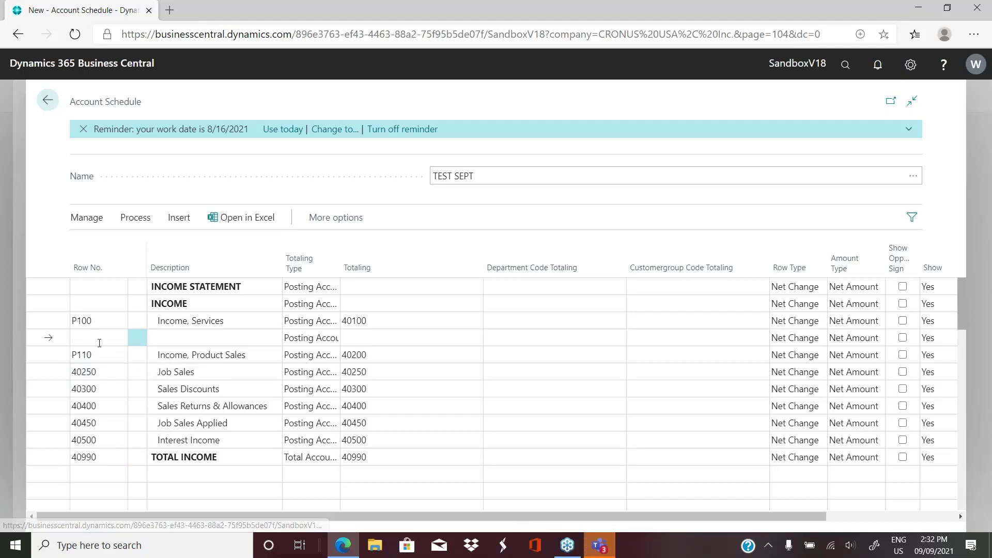
pyautogui.write('P')
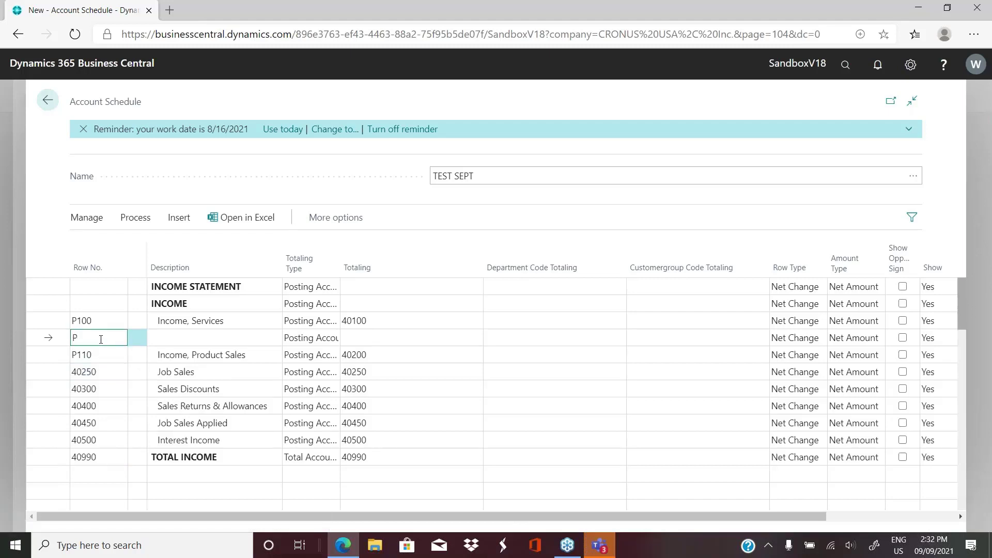
pyautogui.write('101')
pyautogui.press('Tab')
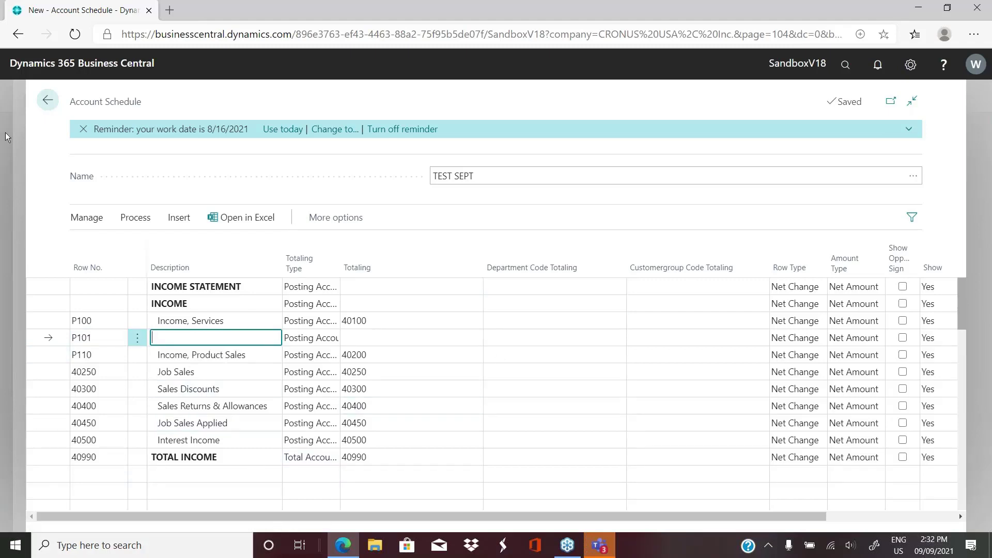
pyautogui.click(48, 104)
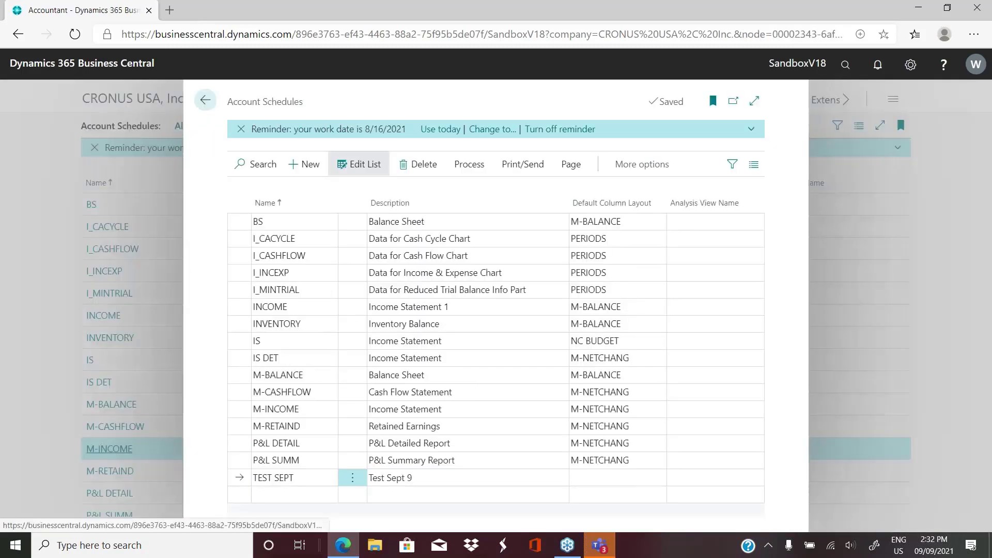
# Review the name, description, row actions and default column layout of the IS schedule in the Account Schedules list.
pyautogui.click(308, 341)
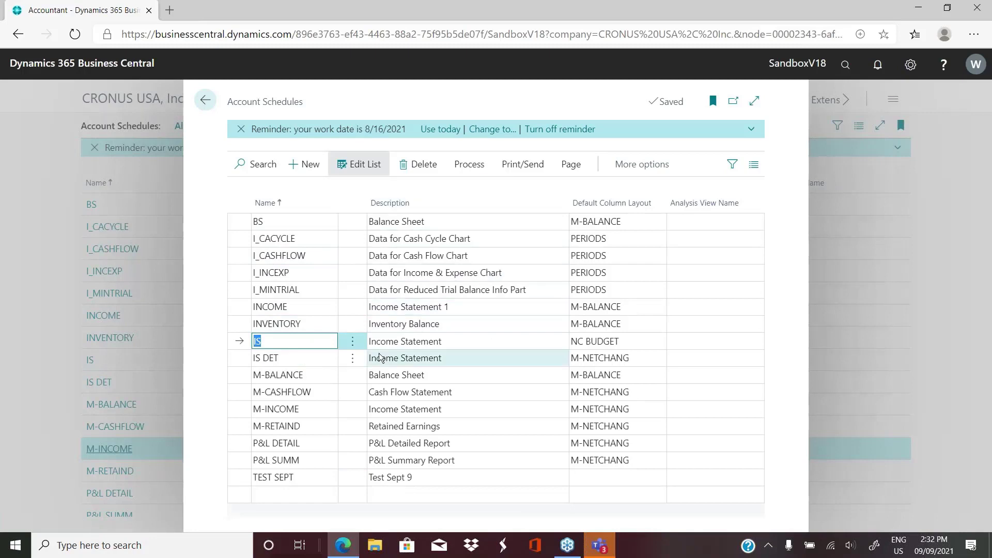
pyautogui.click(404, 343)
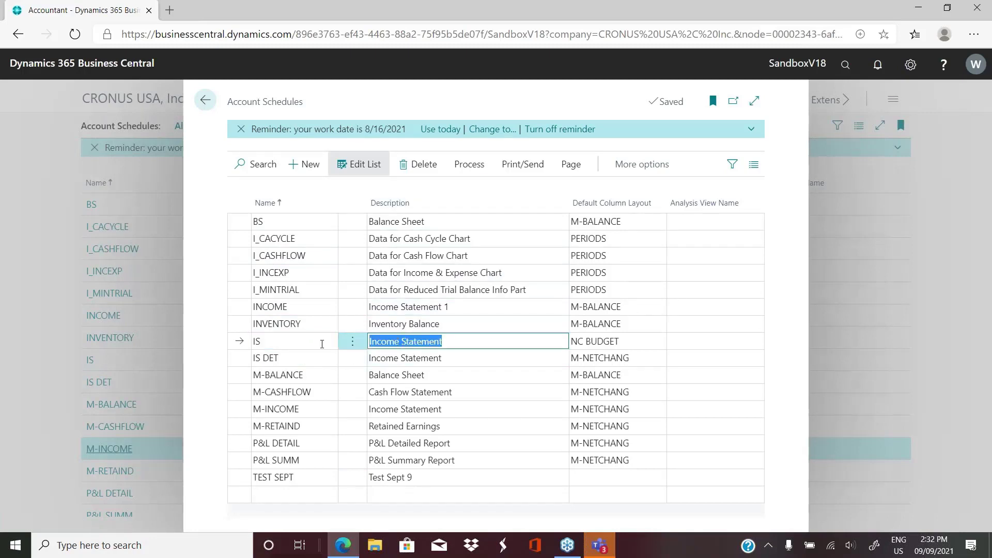
pyautogui.click(322, 343)
pyautogui.click(352, 340)
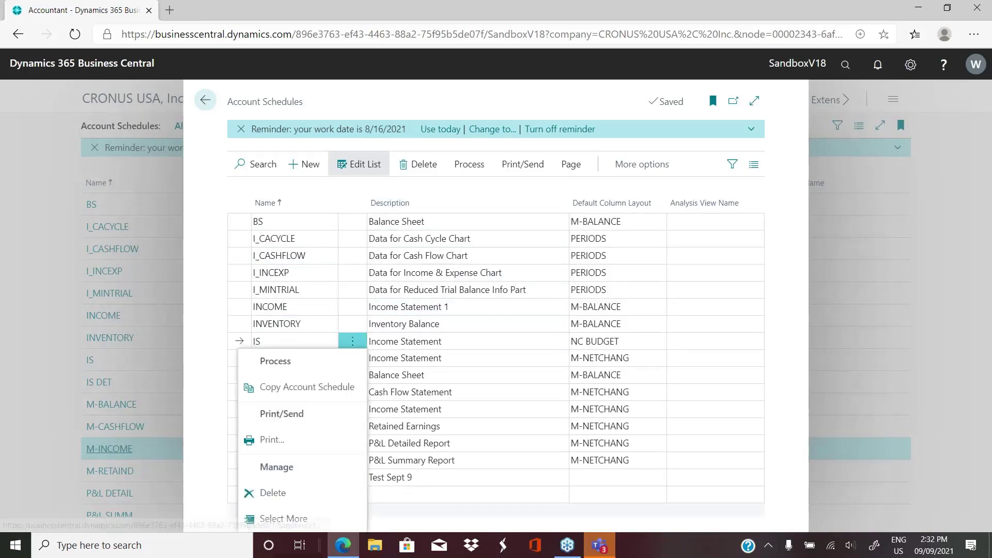
pyautogui.click(315, 345)
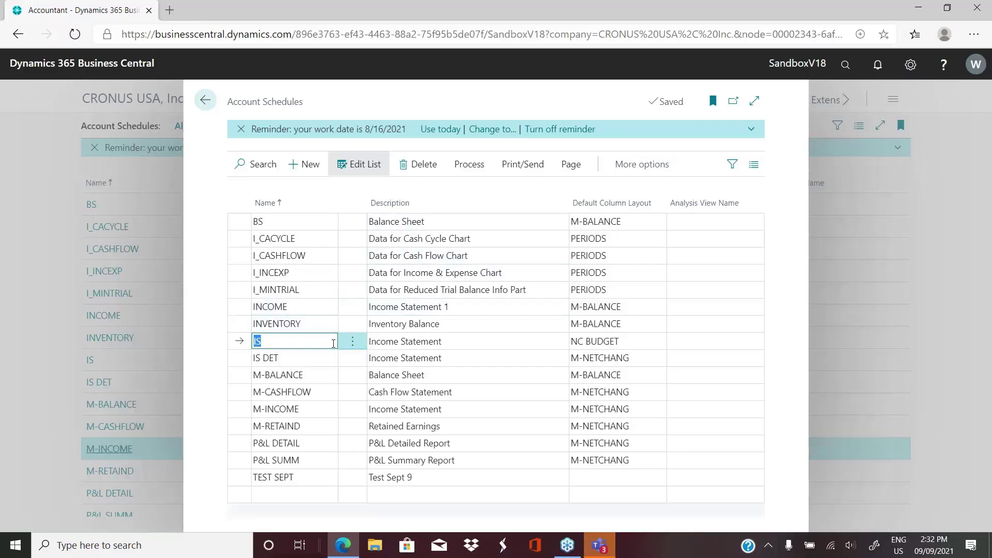
pyautogui.click(381, 340)
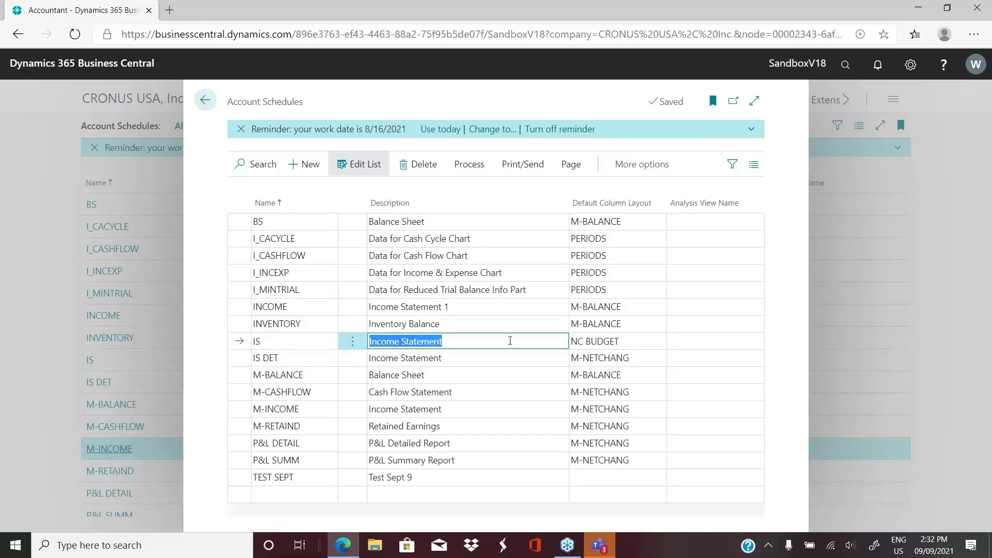
pyautogui.press('Tab')
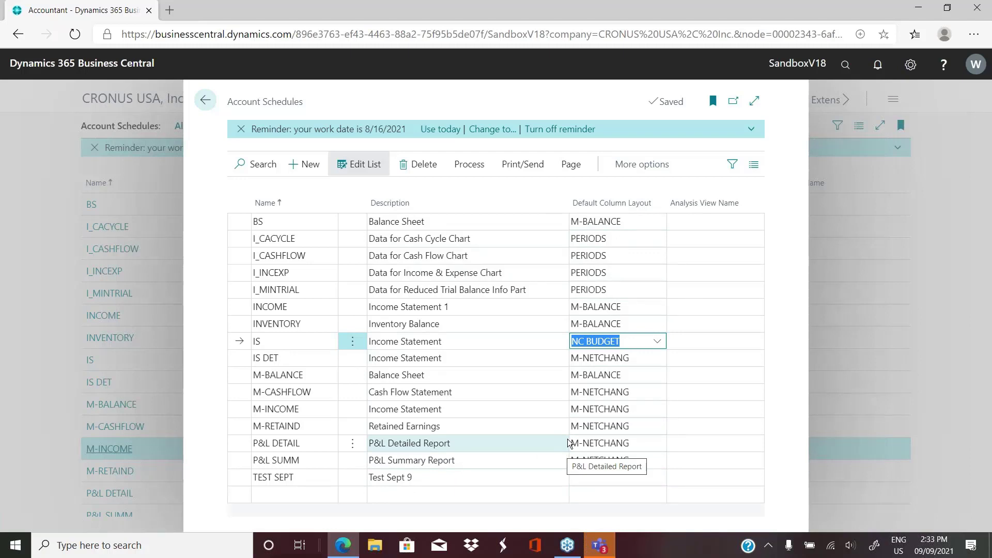
pyautogui.click(485, 339)
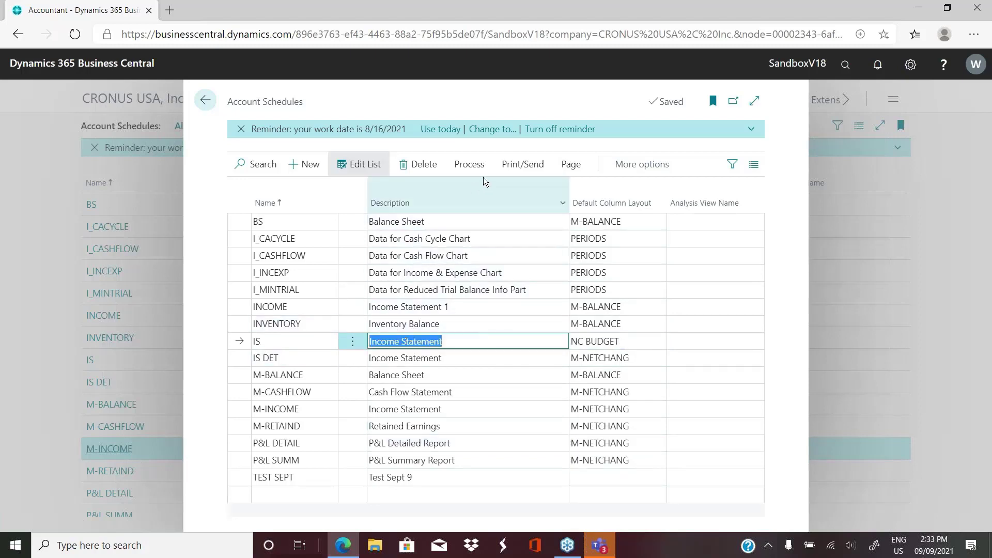
# Open the overview of the IS schedule in expanded view and check which View by periods are offered.
pyautogui.click(469, 164)
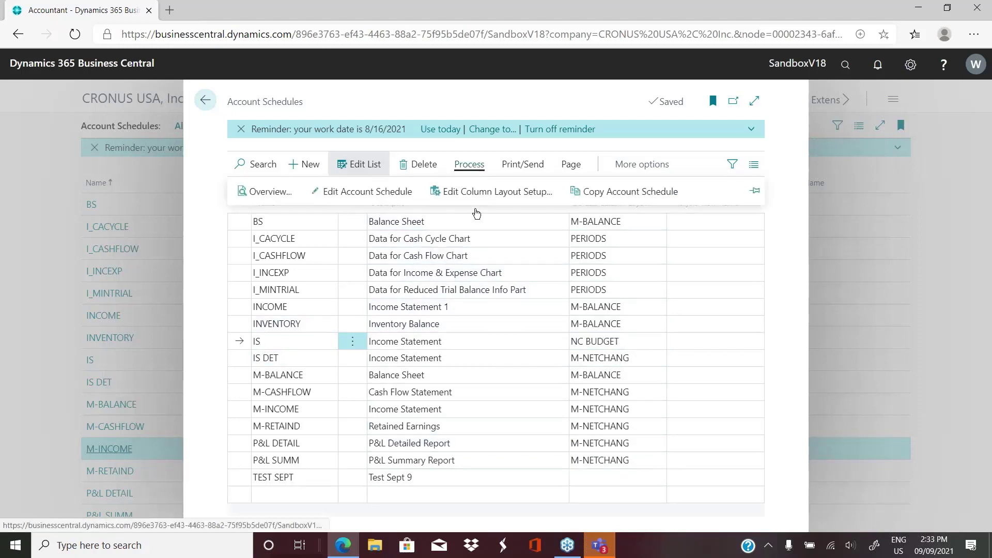
pyautogui.click(260, 201)
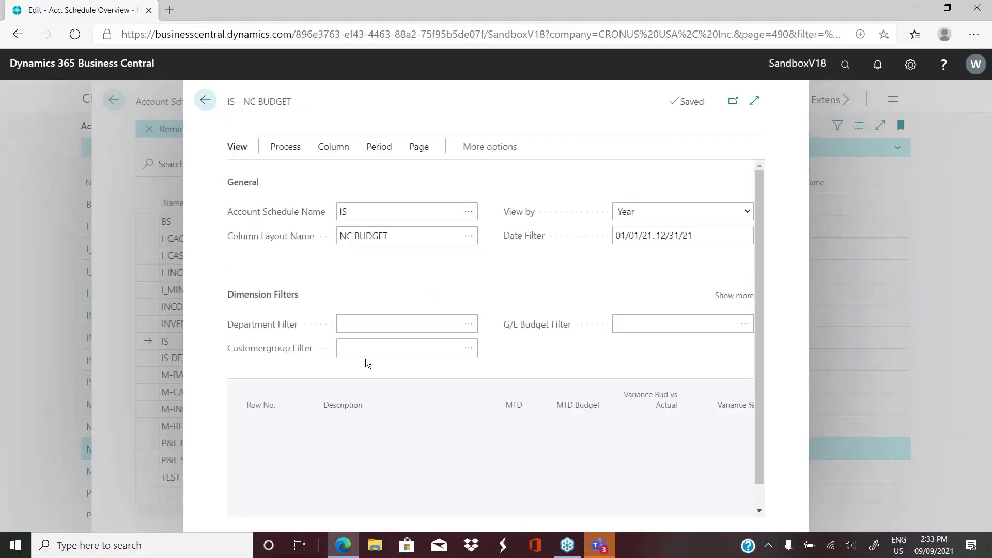
pyautogui.click(753, 104)
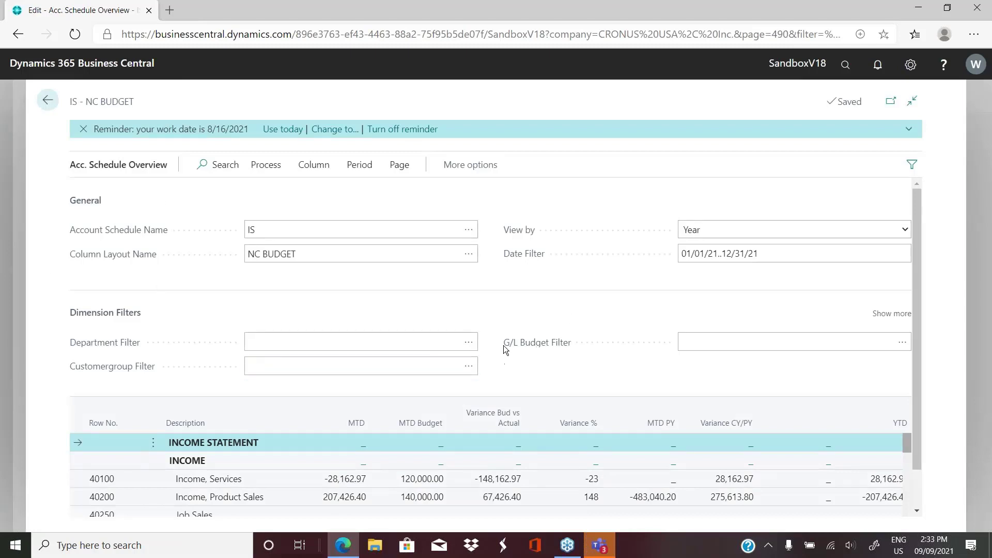
pyautogui.click(904, 229)
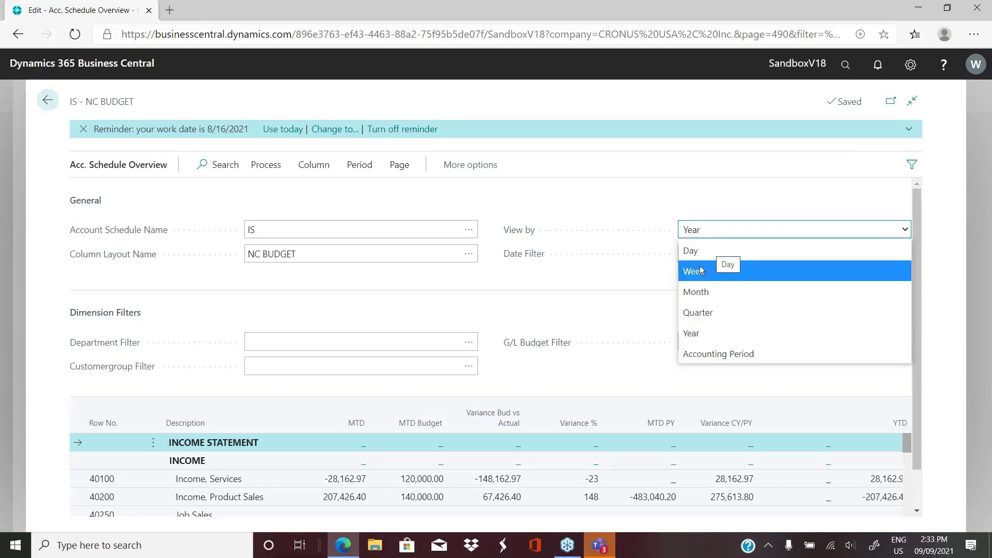
pyautogui.click(552, 281)
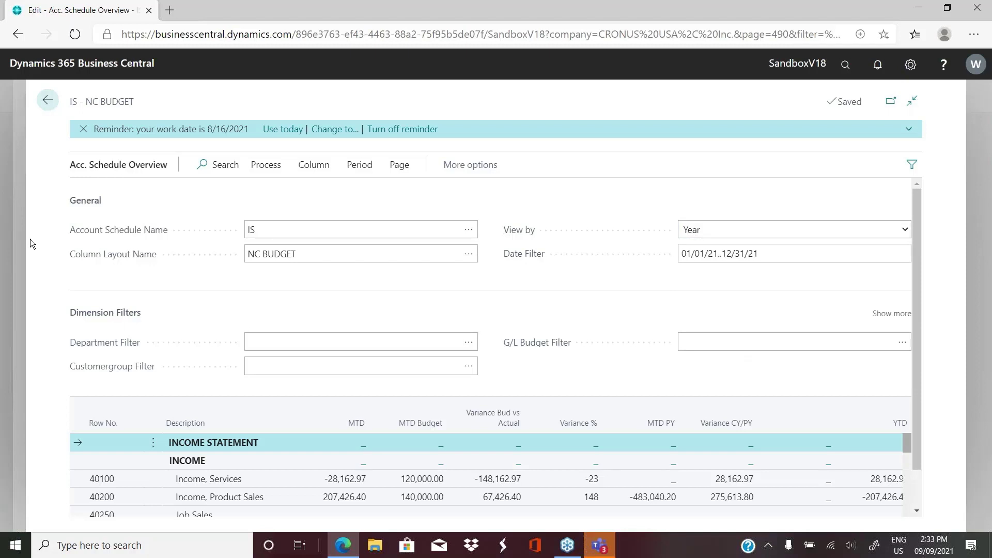
# Switch the overview to the NC-3M column layout and open that layout's column setup in expanded view.
pyautogui.click(469, 256)
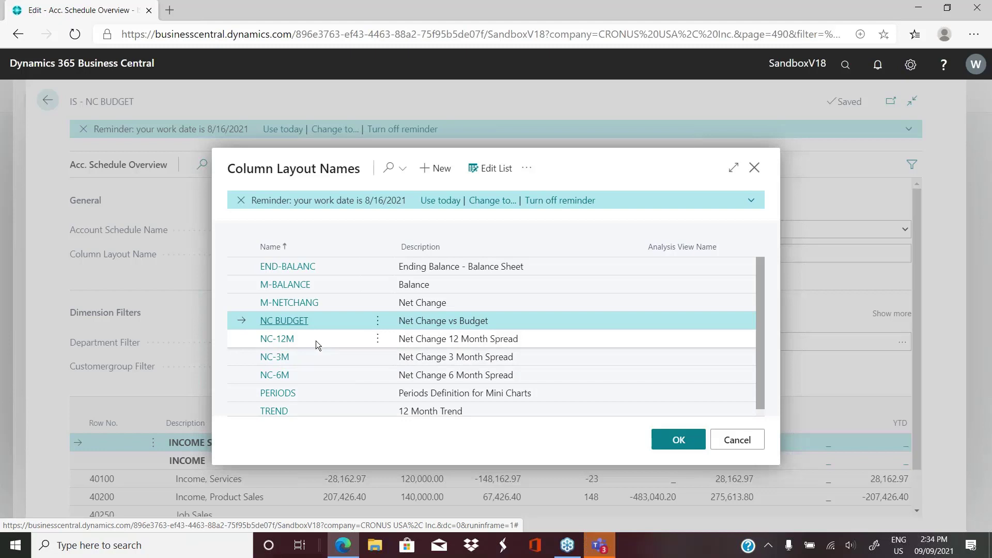
pyautogui.click(280, 362)
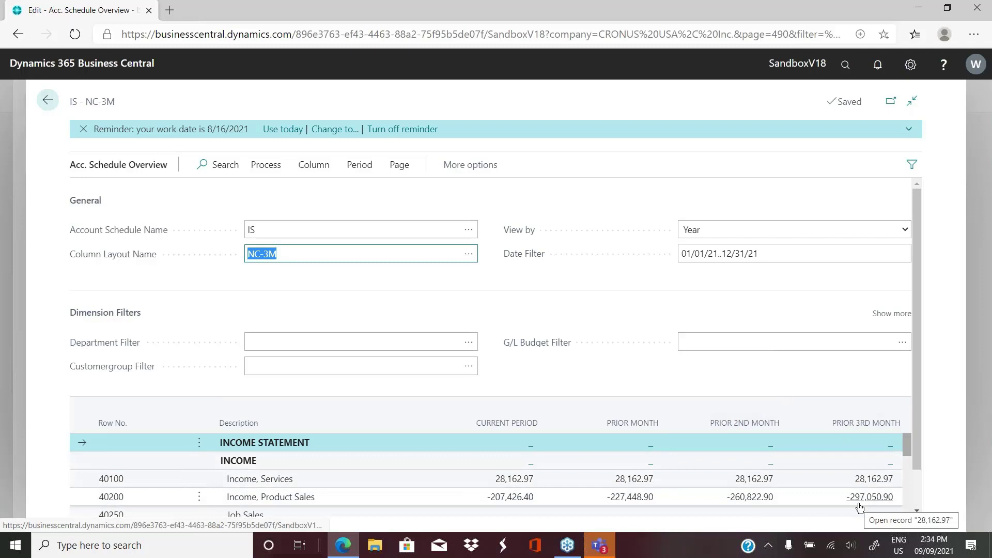
pyautogui.click(468, 253)
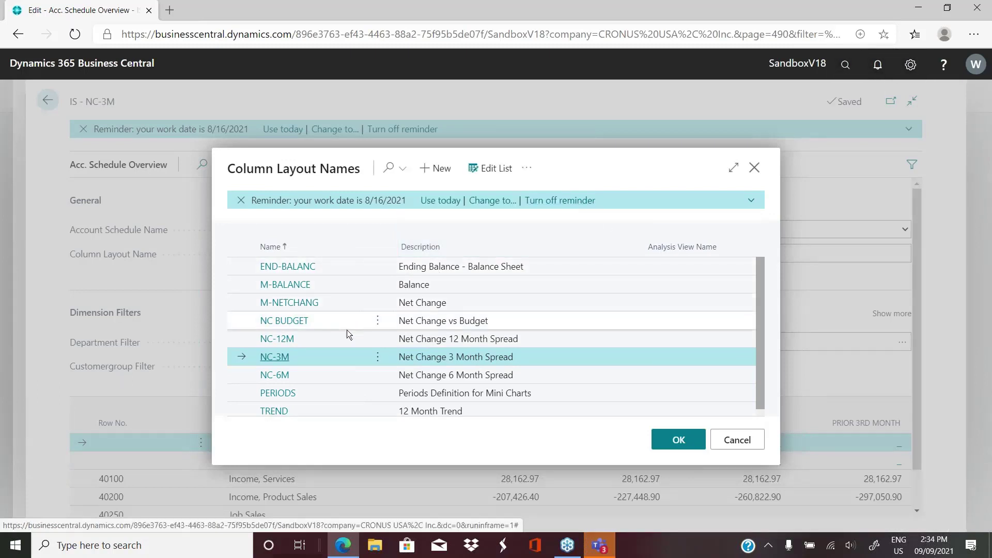
pyautogui.click(528, 169)
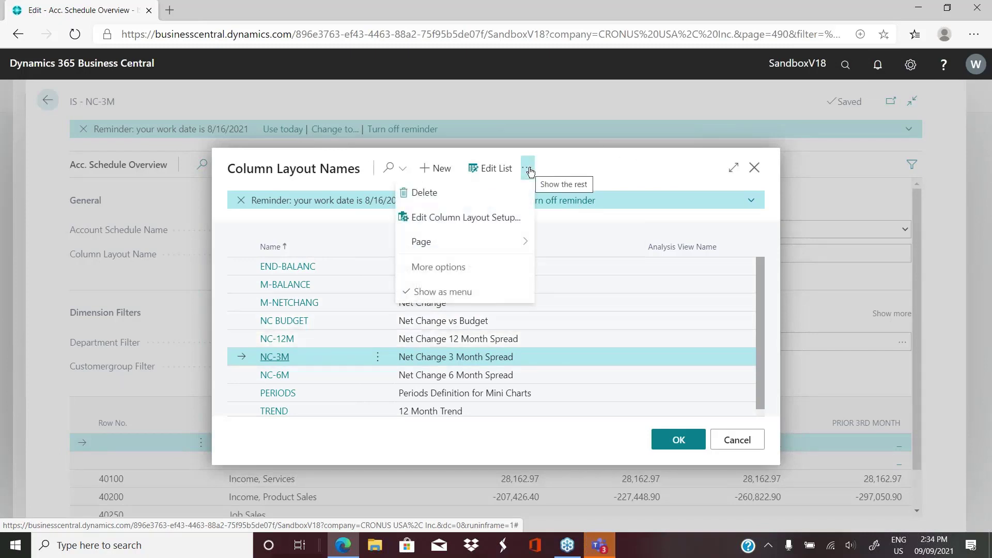
pyautogui.click(448, 222)
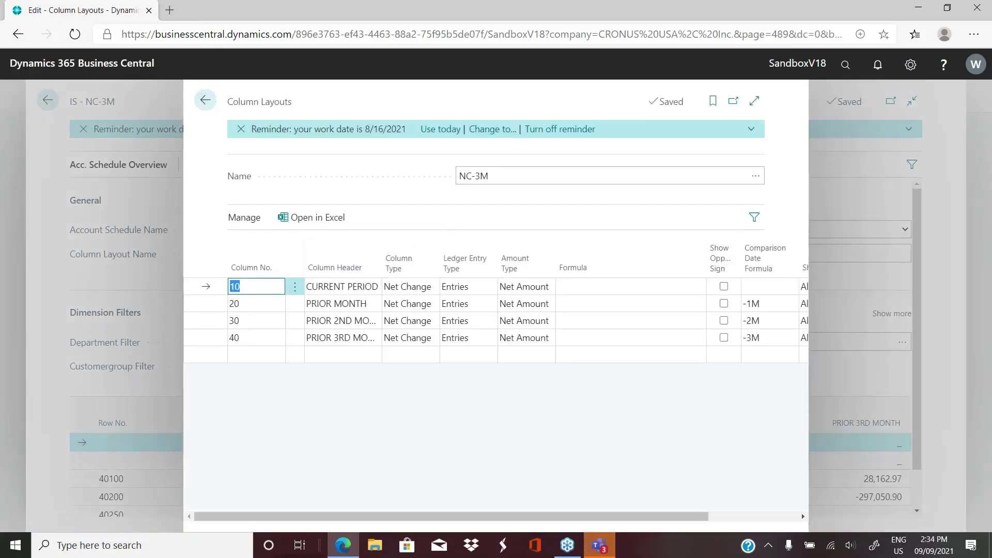
pyautogui.click(754, 100)
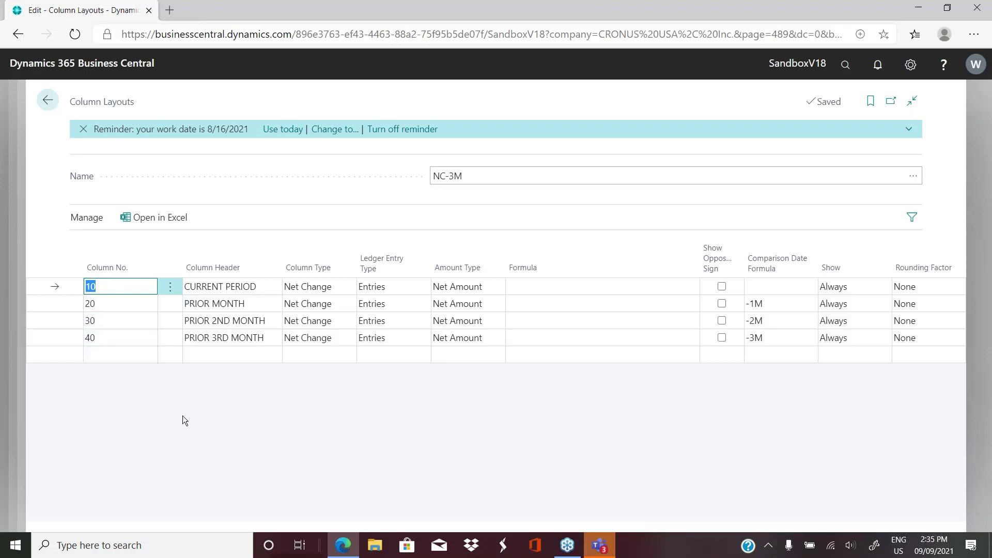
# Review the Column Type, Ledger Entry Type and Amount Type options of the CURRENT PERIOD column without changing them.
pyautogui.moveTo(258, 286); pyautogui.dragTo(179, 287)
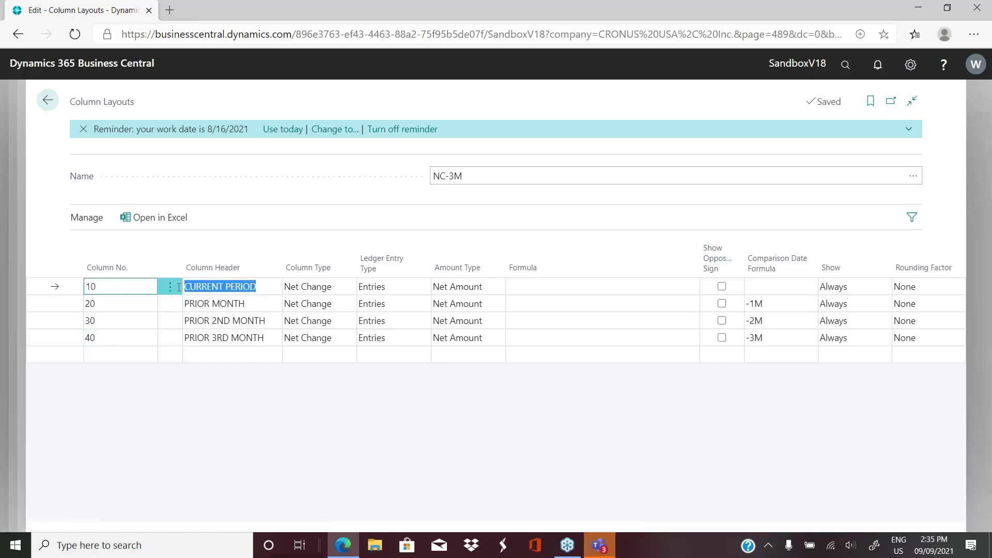
pyautogui.click(342, 284)
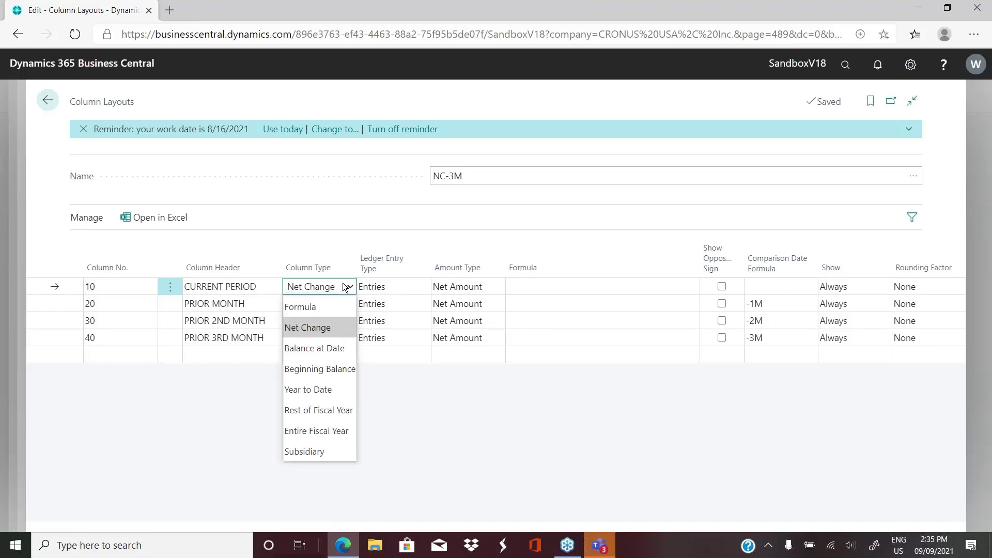
pyautogui.moveTo(302, 271)
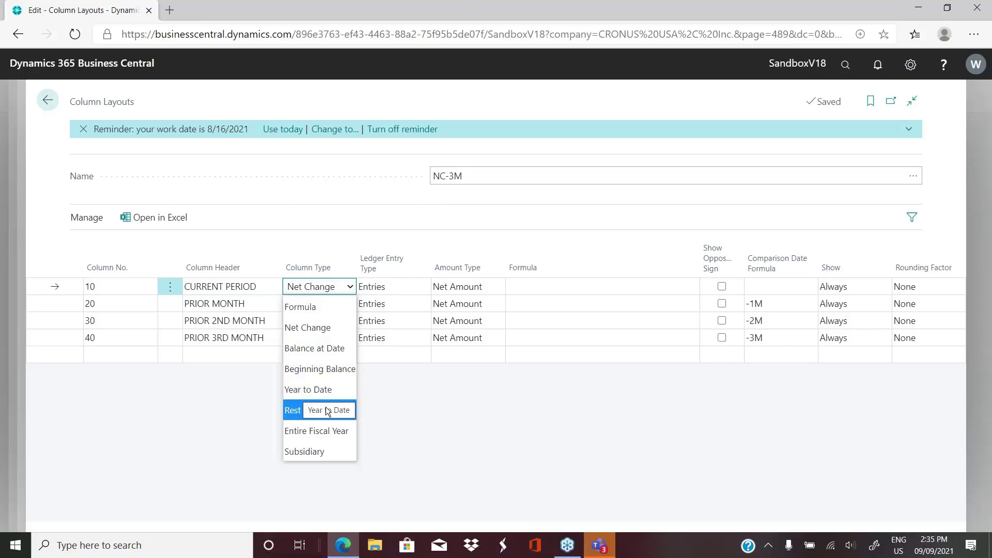
pyautogui.click(439, 429)
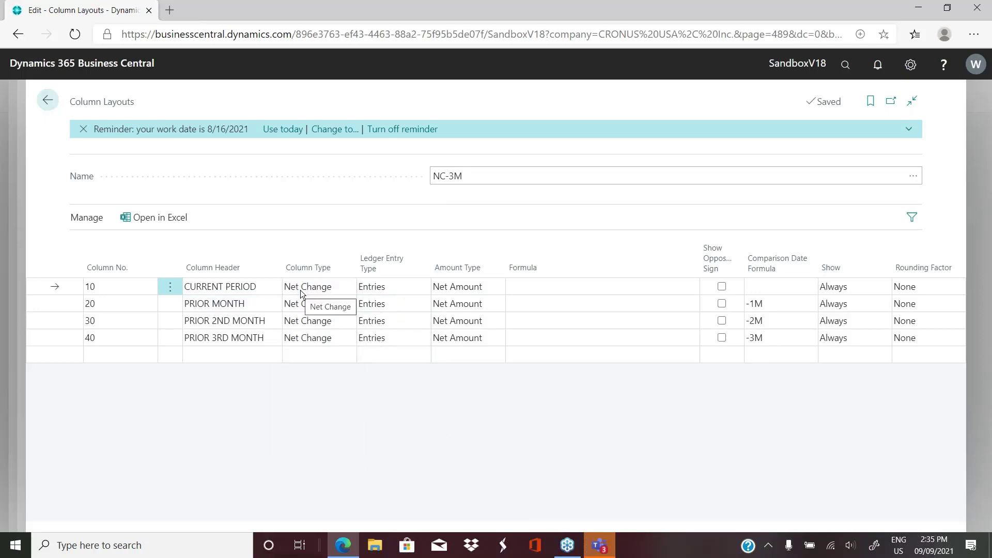
pyautogui.click(398, 291)
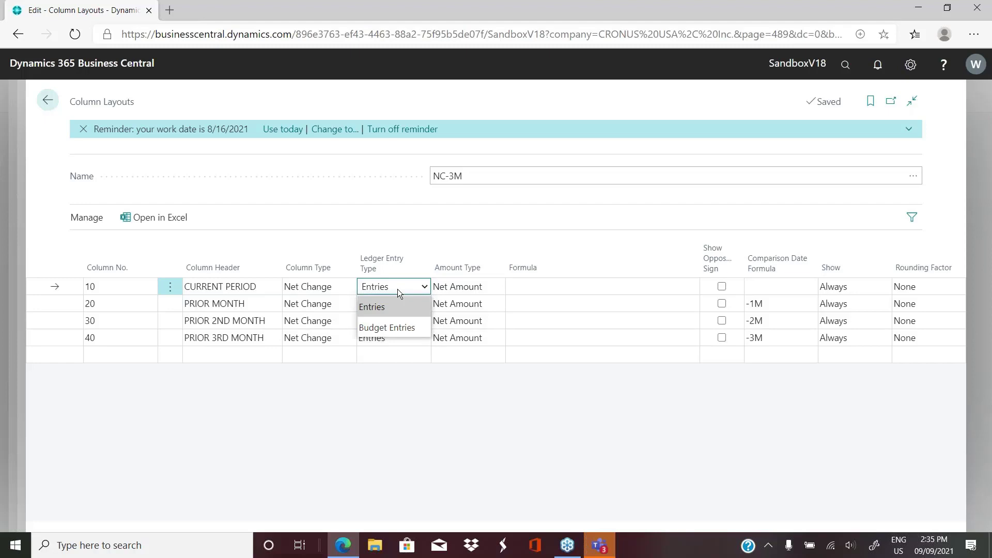
pyautogui.click(373, 309)
pyautogui.click(483, 283)
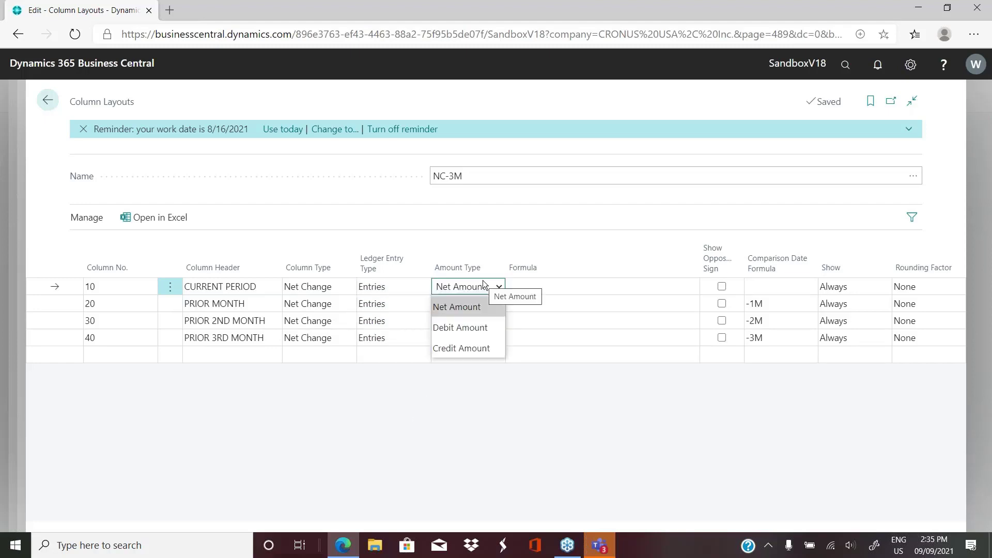
pyautogui.click(502, 460)
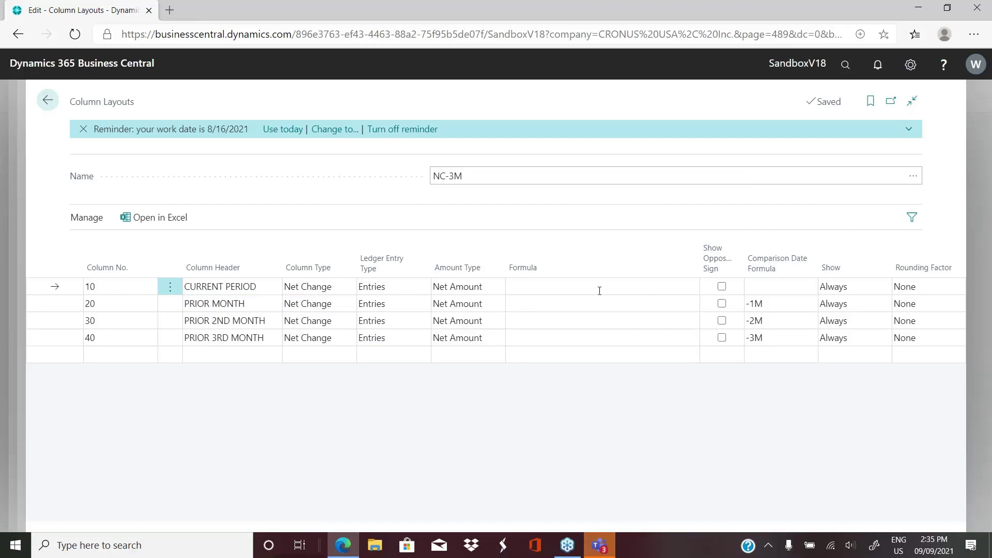
# Check the comparison date formulas of the three prior-month columns, and return to the IS schedule overview without choosing another layout.
pyautogui.click(783, 304)
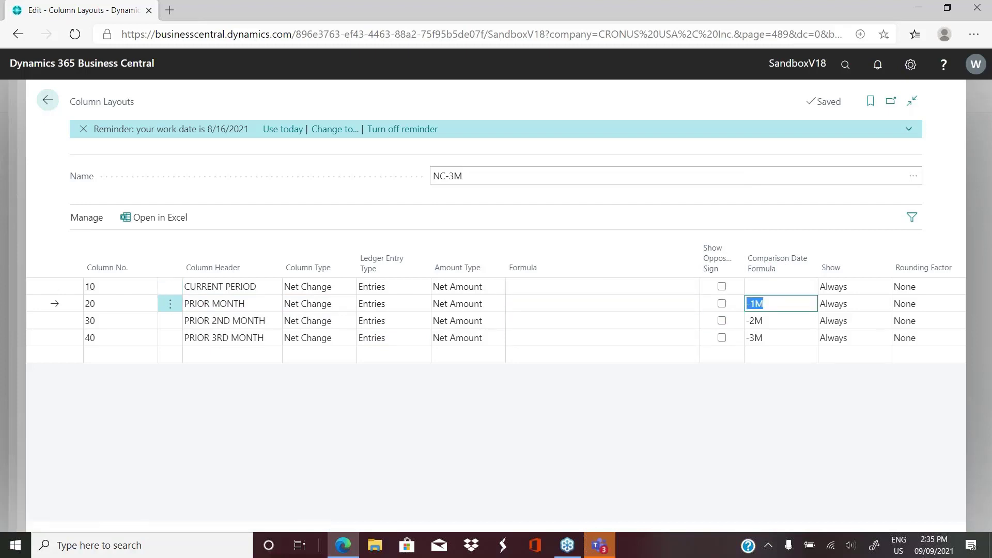
pyautogui.click(781, 321)
pyautogui.click(778, 339)
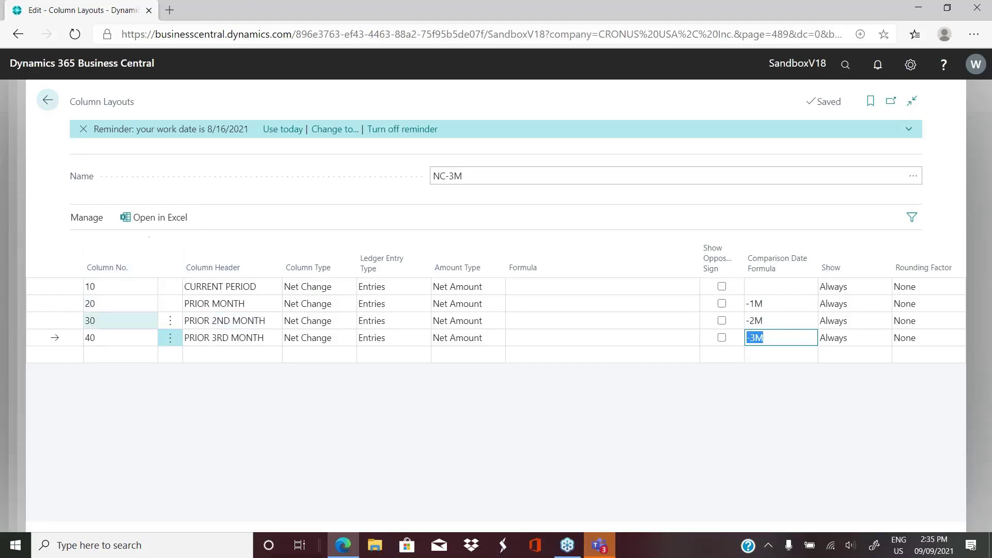
pyautogui.click(52, 106)
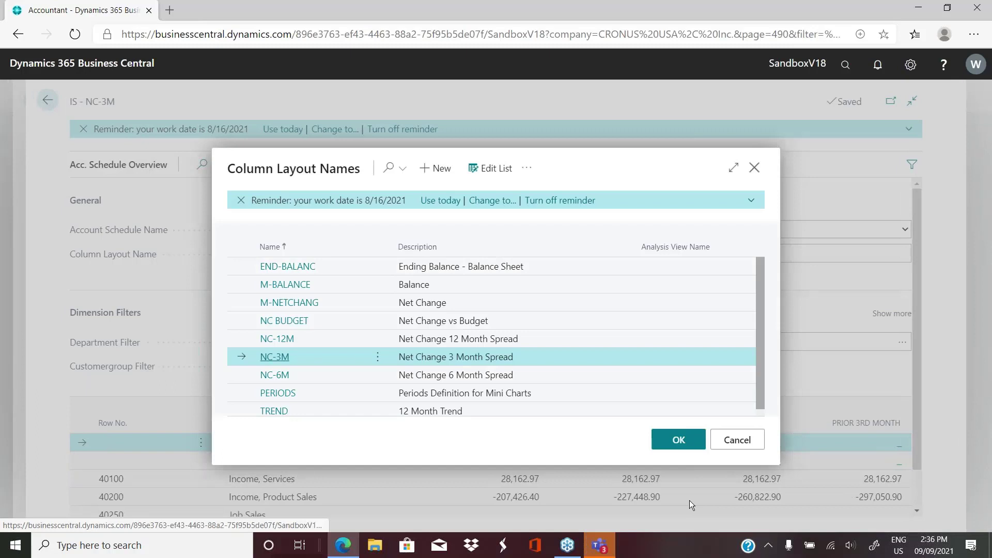
pyautogui.click(729, 446)
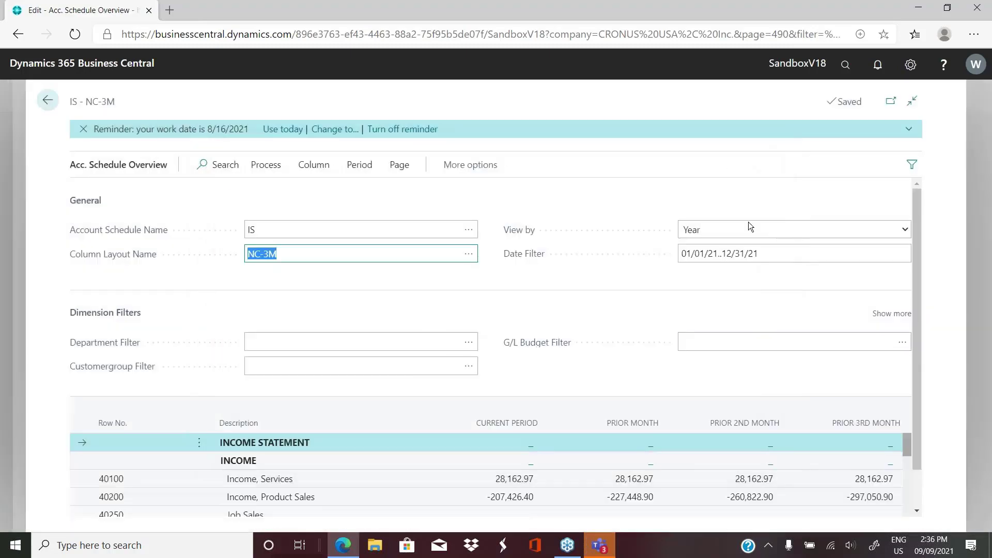
# View the IS overview by Month and apply the NC BUDGET column layout.
pyautogui.click(748, 223)
pyautogui.click(700, 293)
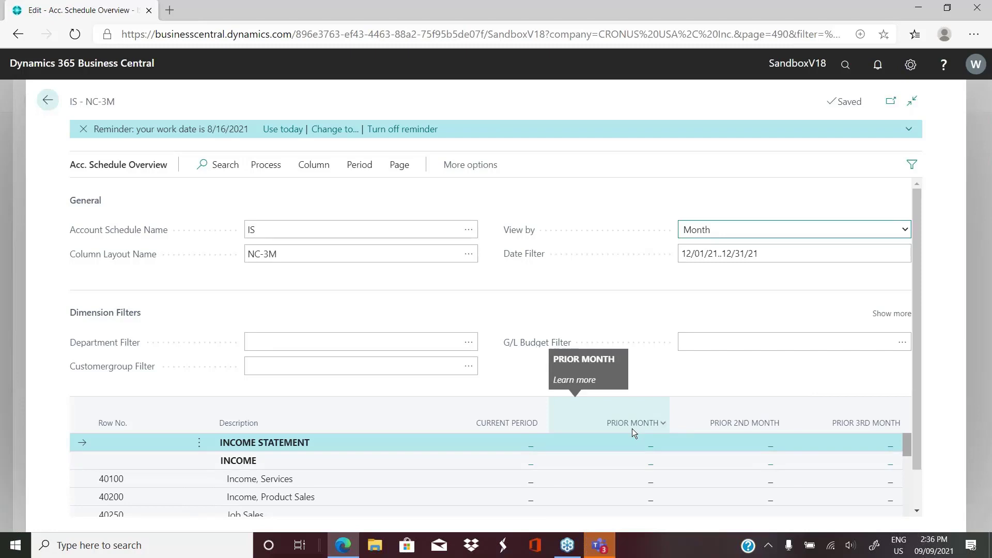
pyautogui.click(468, 253)
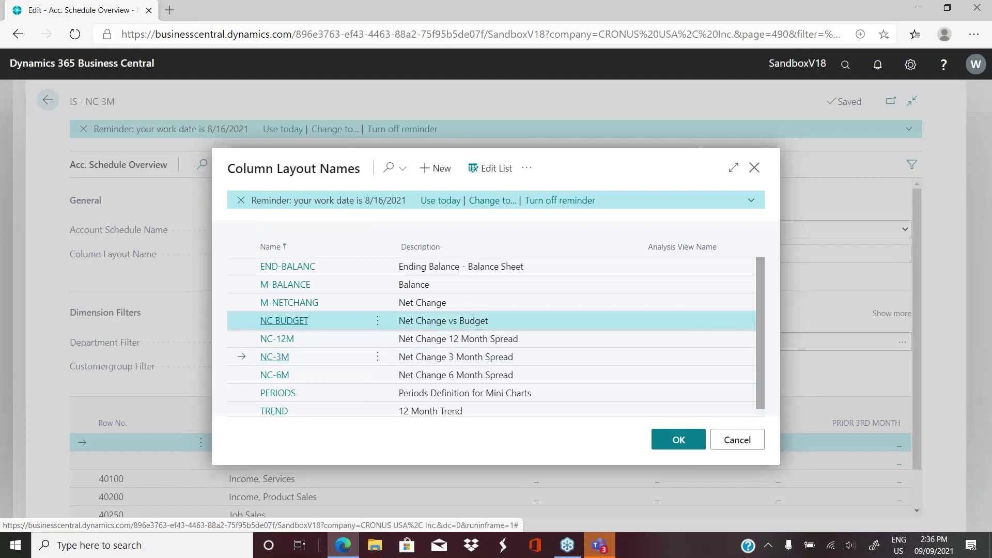
pyautogui.click(565, 322)
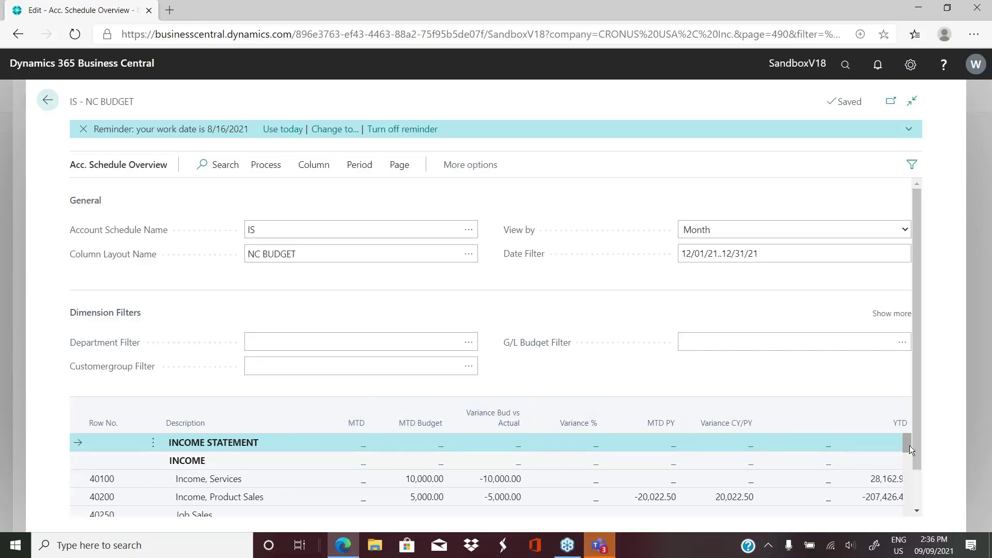
# Set the overview's date filter to 08/01/21..08/31/21.
pyautogui.moveTo(909, 445); pyautogui.dragTo(921, 513)
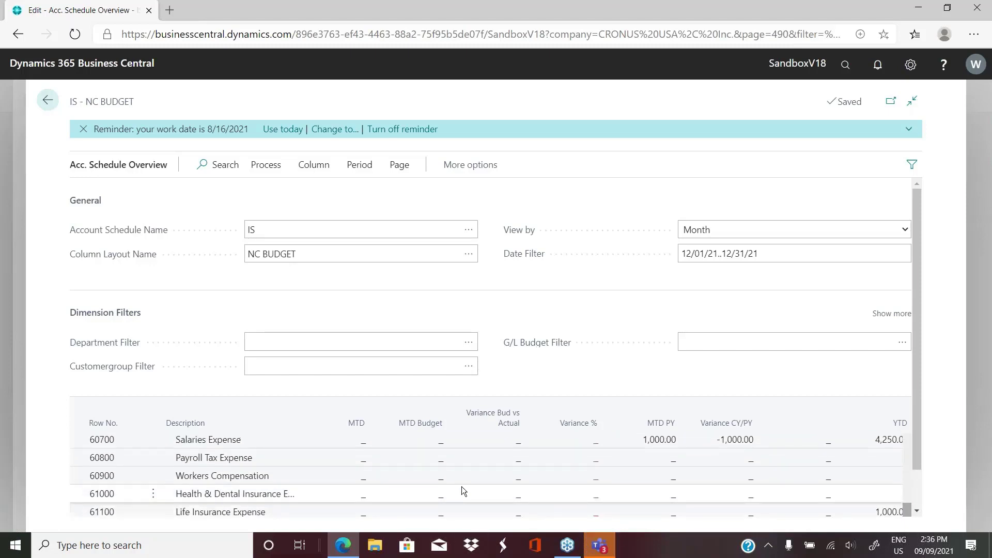
pyautogui.scroll(2, 461, 485)
pyautogui.scroll(2, 463, 488)
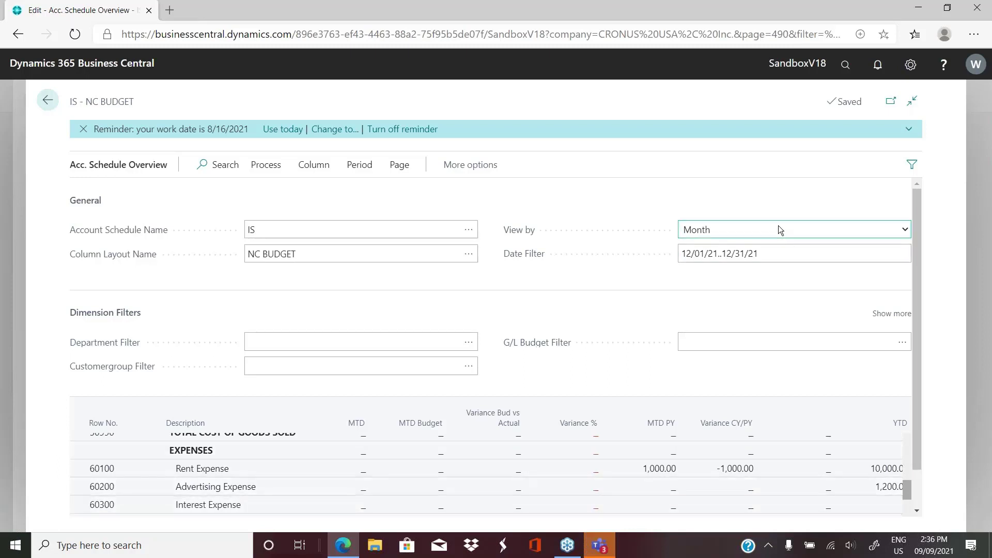
pyautogui.click(798, 258)
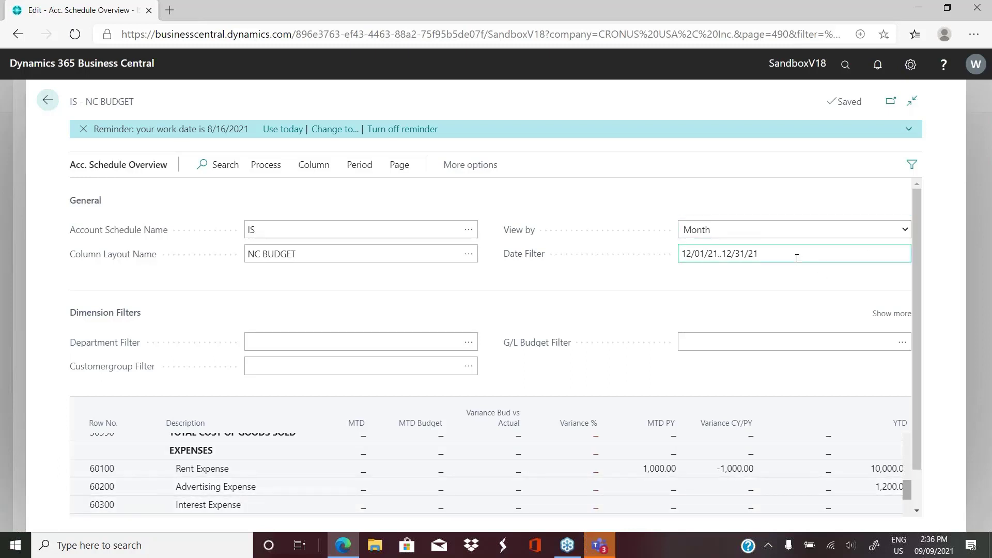
pyautogui.tripleClick(796, 258)
pyautogui.write('0801')
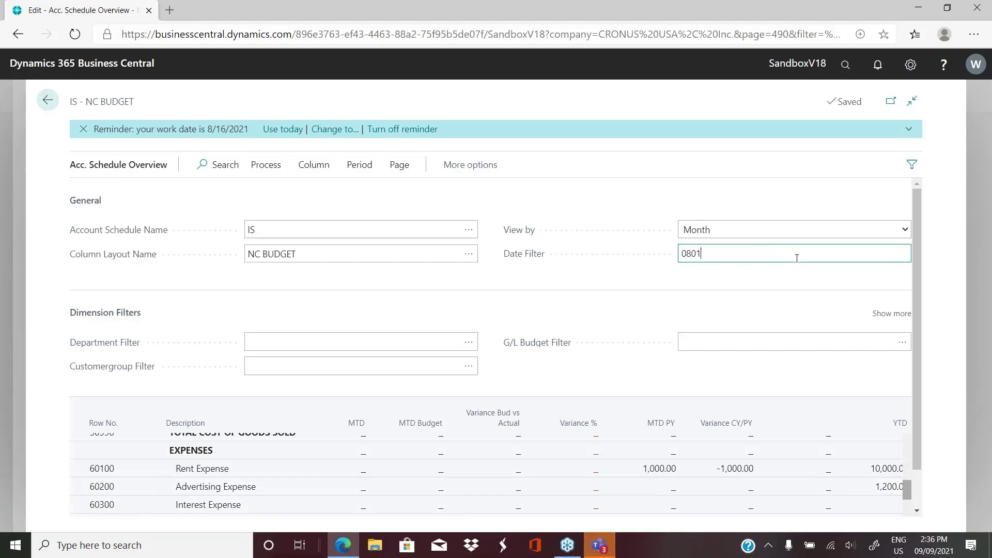
pyautogui.write('..0831')
pyautogui.press('Tab')
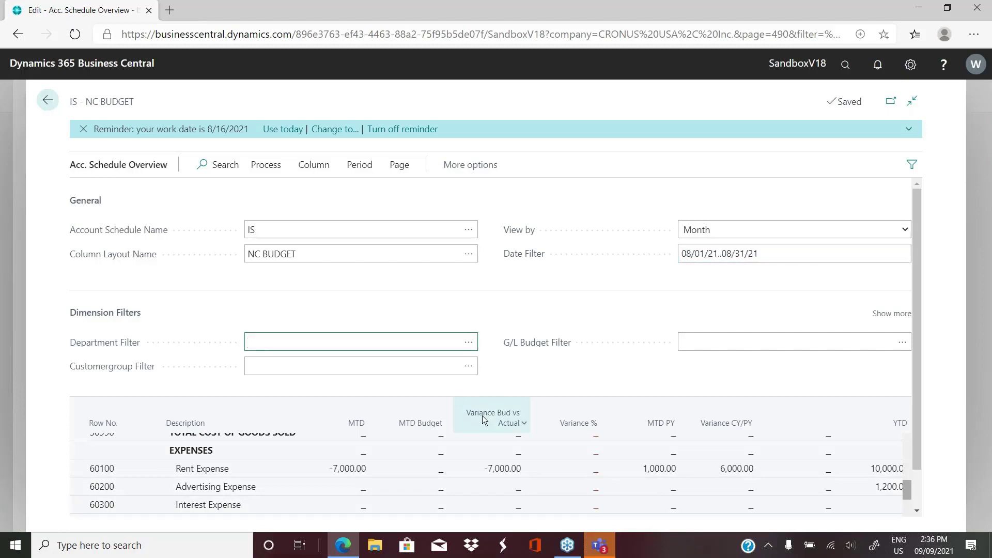
# Examine the expense and cost of goods sold rows, comparing month-to-date amounts with budget and prior year.
pyautogui.scroll(-3, 418, 422)
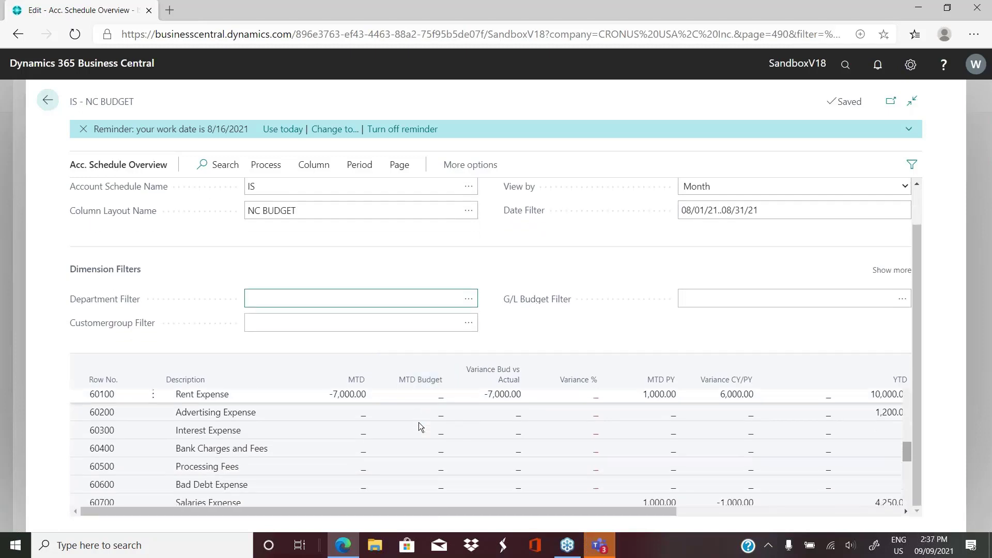
pyautogui.scroll(3, 418, 422)
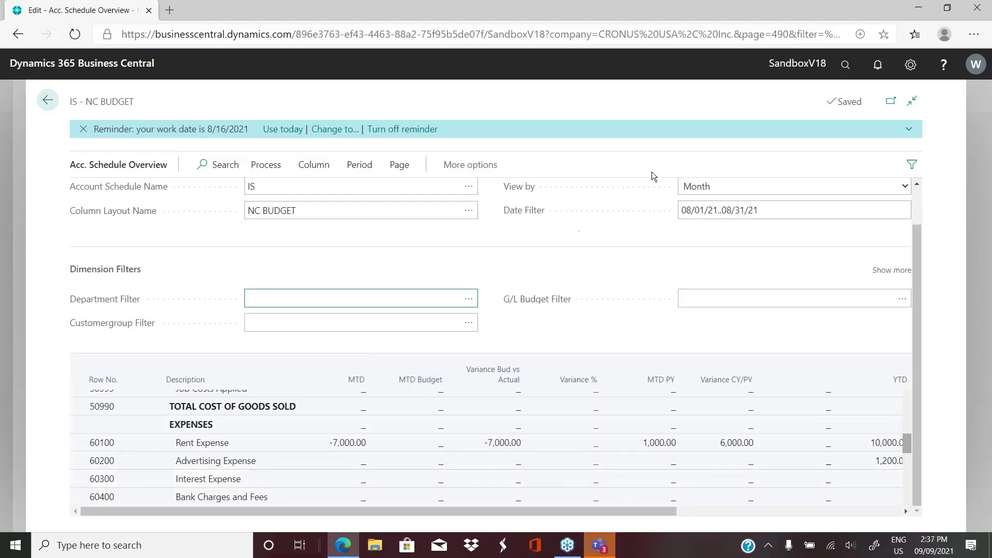
pyautogui.scroll(2, 475, 447)
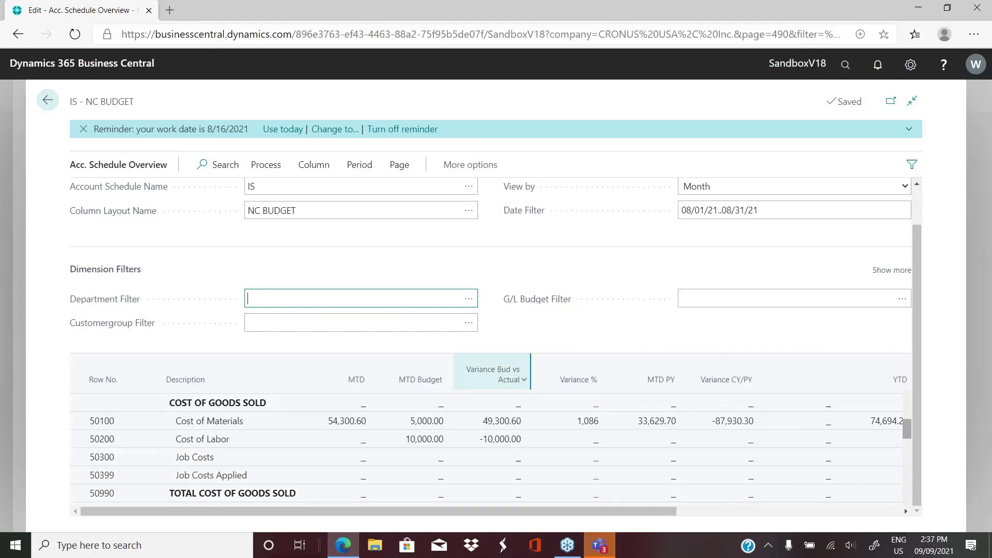
pyautogui.scroll(1, 388, 454)
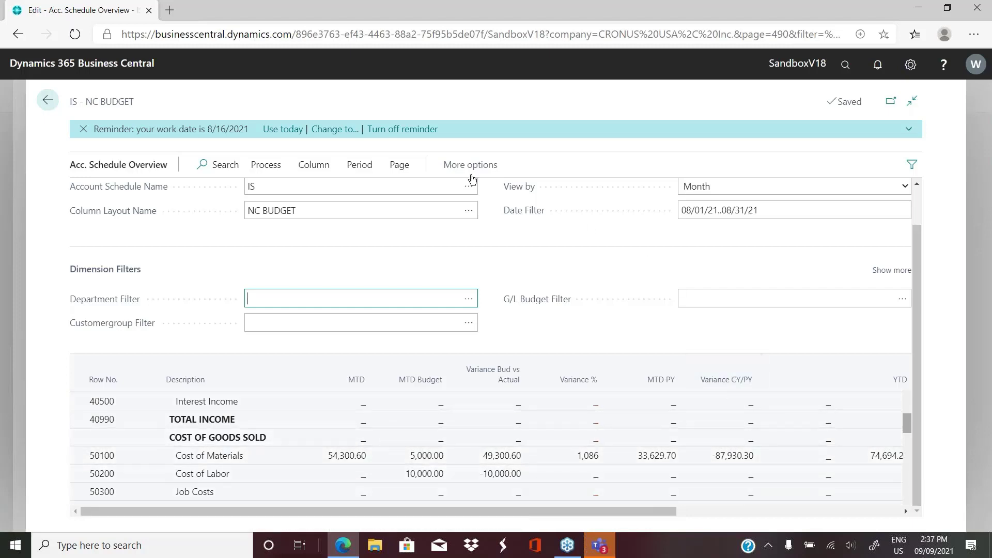
# Check the Variance Bud vs Actual and Variance % formulas in the NC BUDGET column layout, and return to the overview without choosing another layout.
pyautogui.click(467, 212)
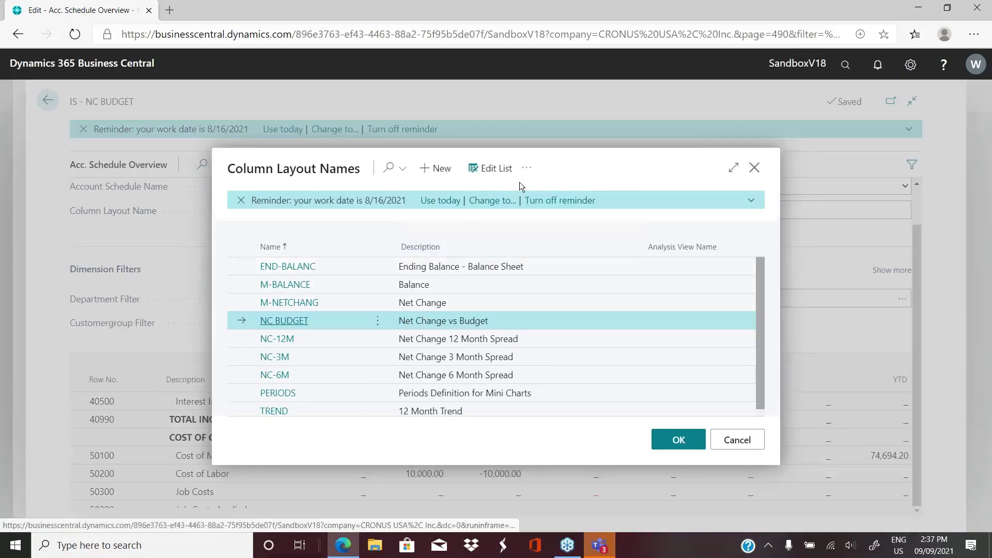
pyautogui.click(527, 168)
pyautogui.click(497, 216)
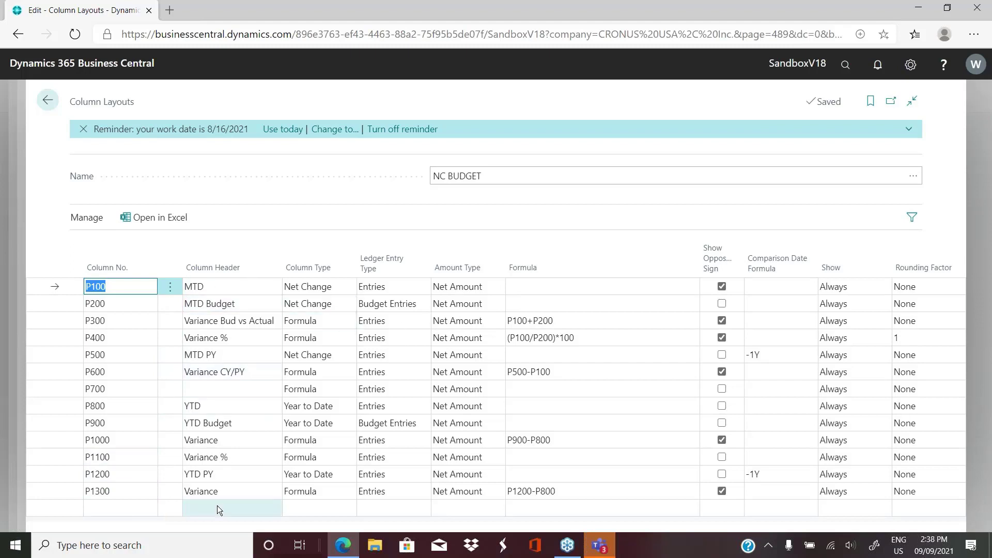
pyautogui.click(566, 323)
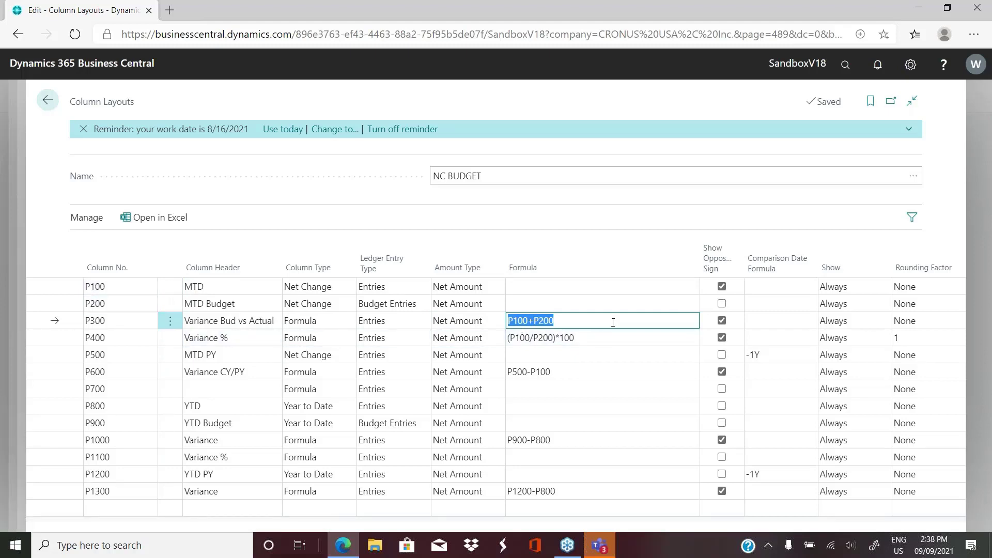
pyautogui.click(599, 341)
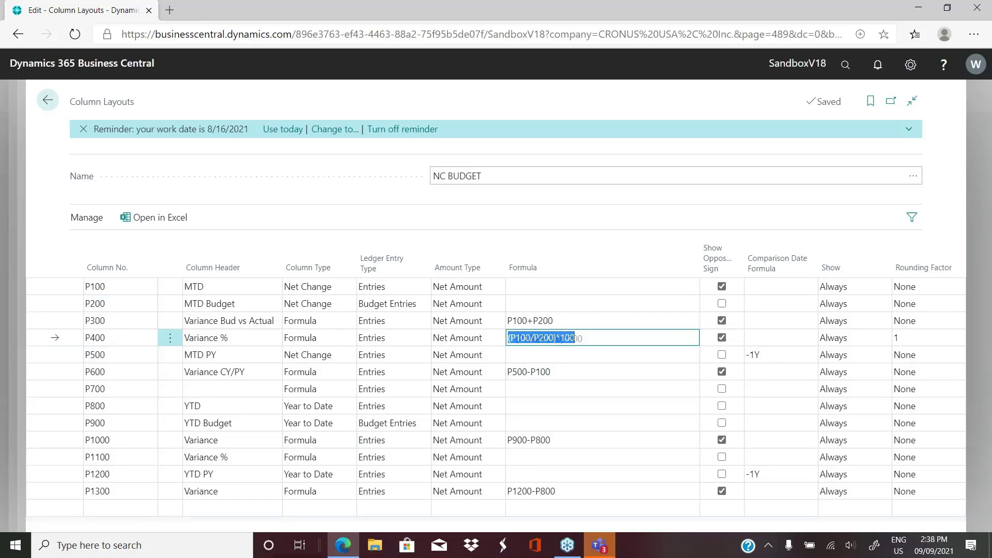
pyautogui.click(594, 354)
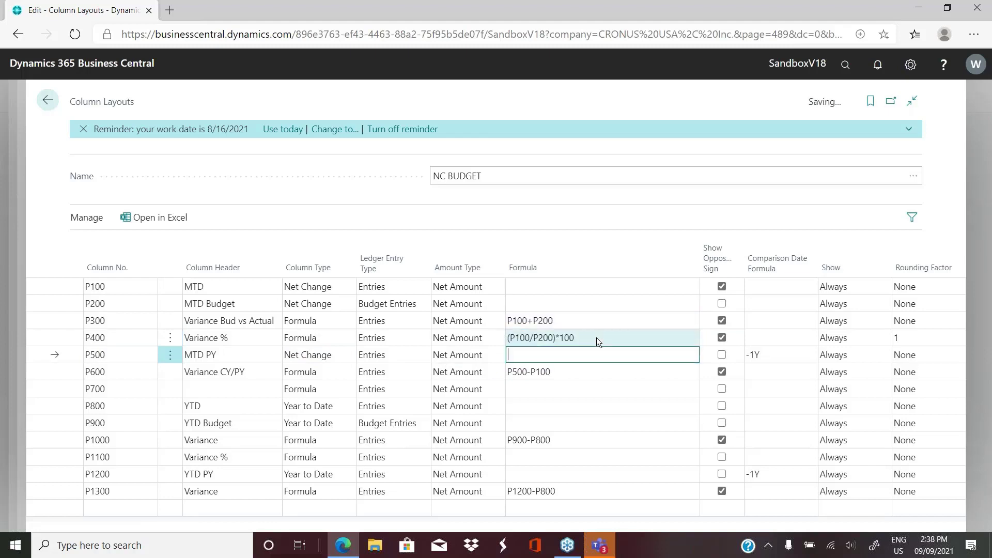
pyautogui.click(599, 338)
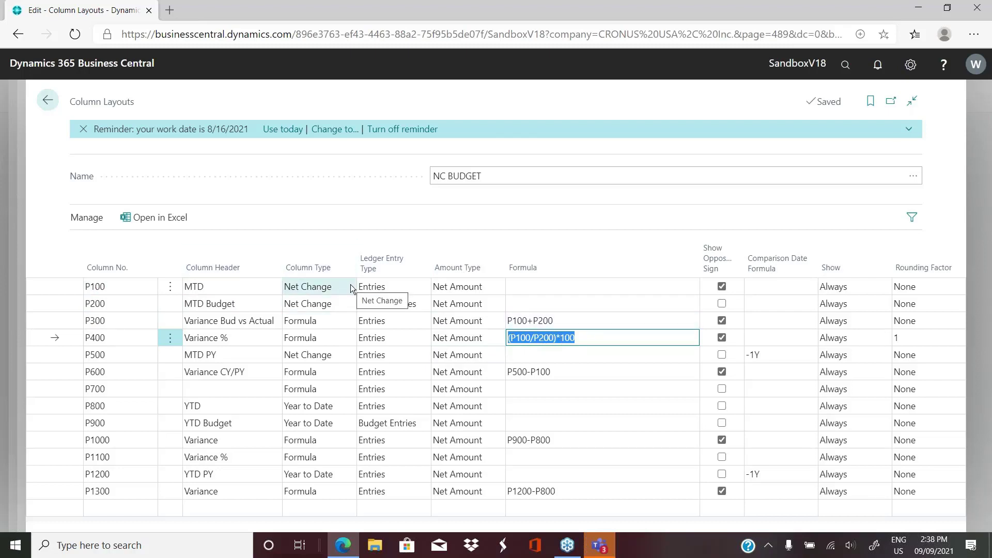
pyautogui.click(48, 100)
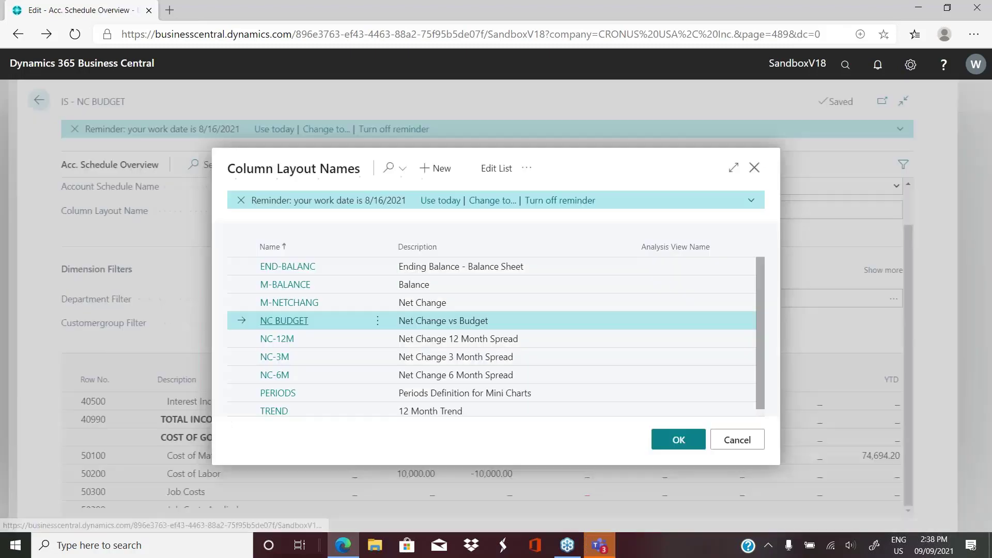
pyautogui.click(743, 440)
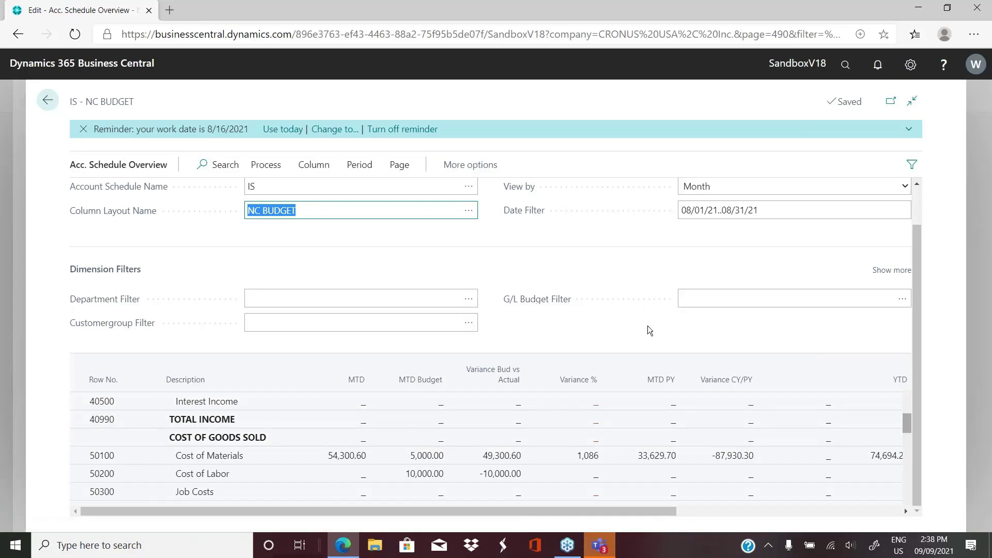
# Reopen the IS schedule's overview from the account schedules list and shift the displayed columns forward by one.
pyautogui.click(48, 100)
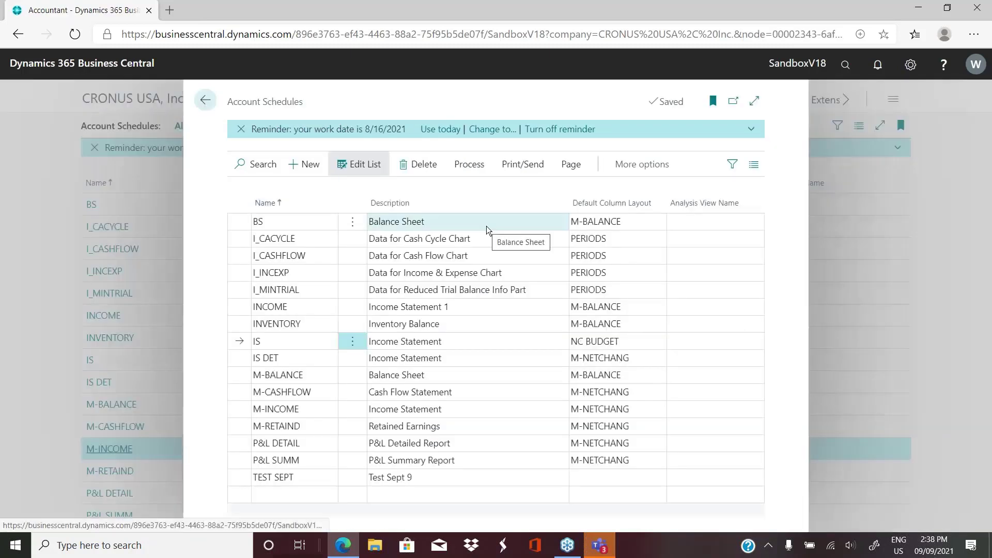
pyautogui.click(473, 342)
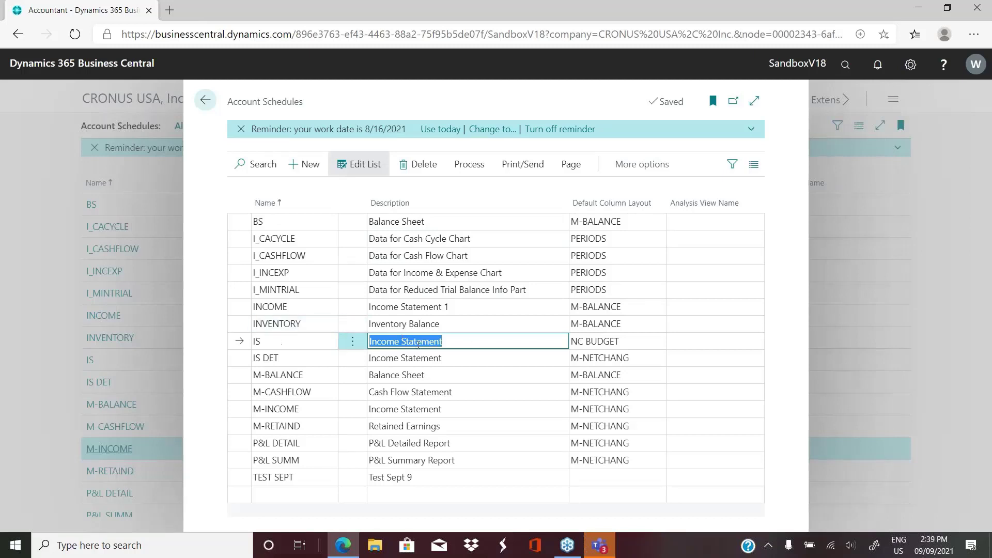
pyautogui.click(469, 164)
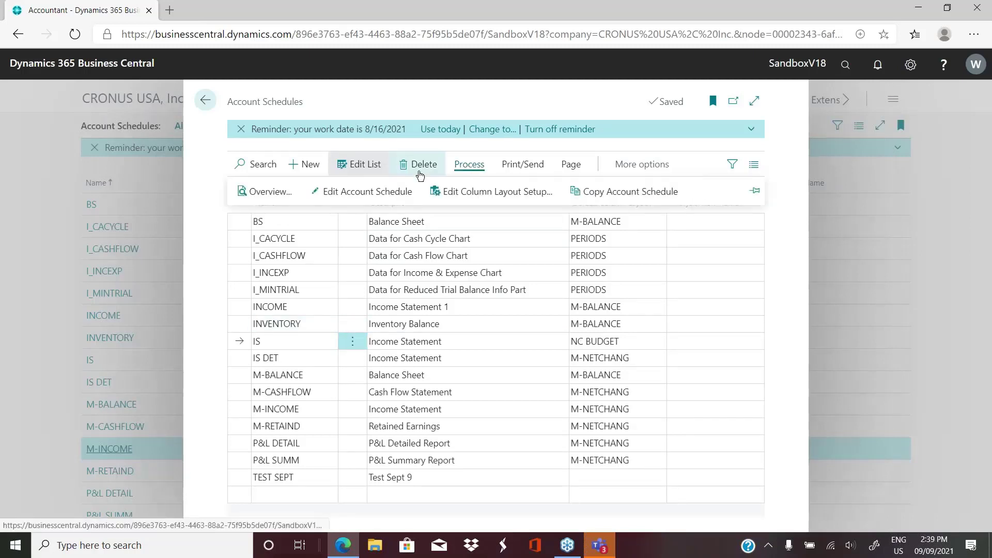
pyautogui.click(271, 192)
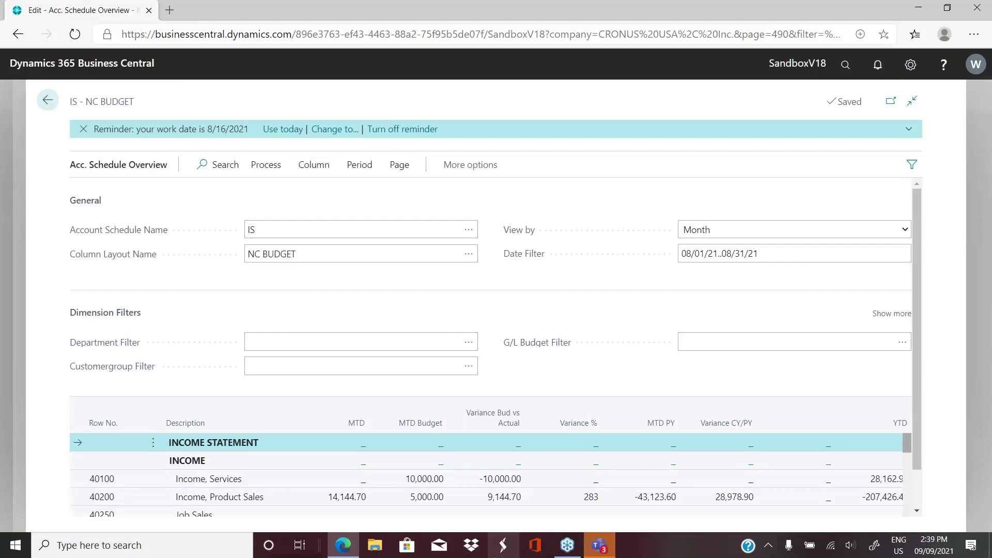
pyautogui.click(399, 167)
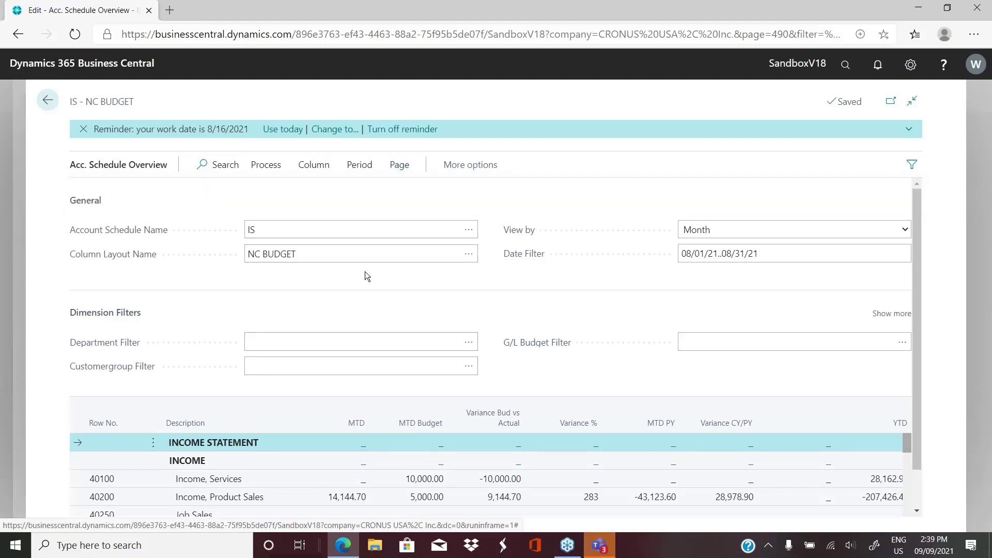
pyautogui.click(313, 165)
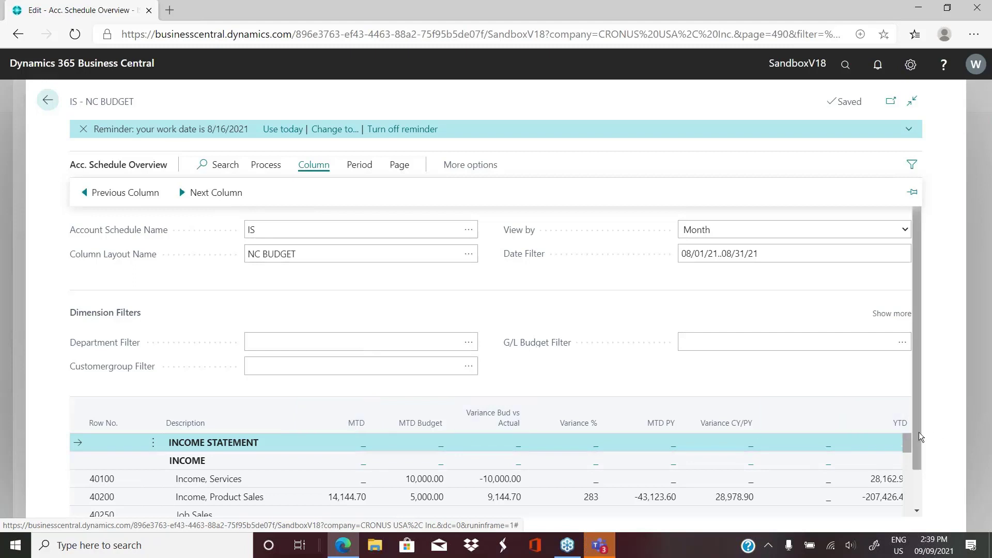
pyautogui.click(216, 192)
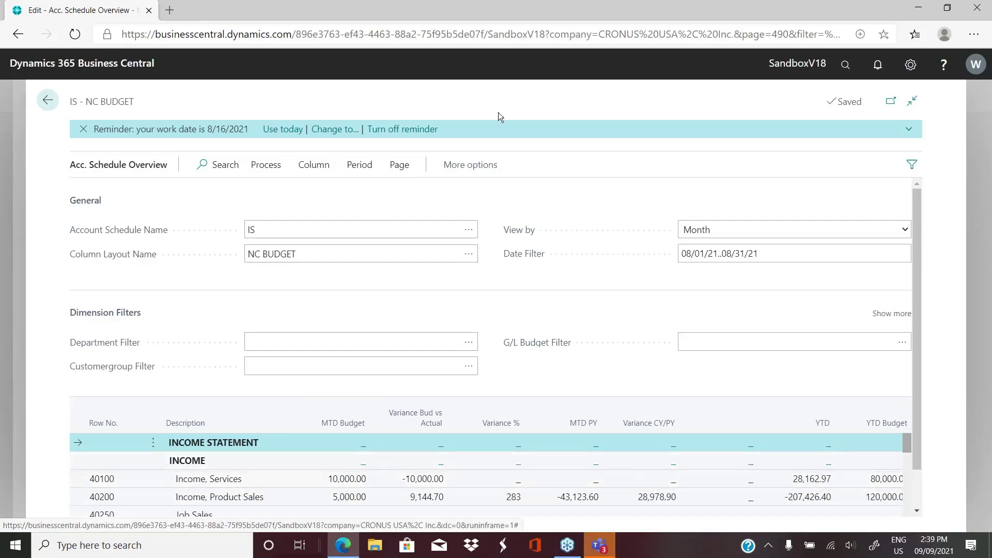
# Return to the account schedules list and view the overview of the P&L DETAIL schedule.
pyautogui.click(48, 100)
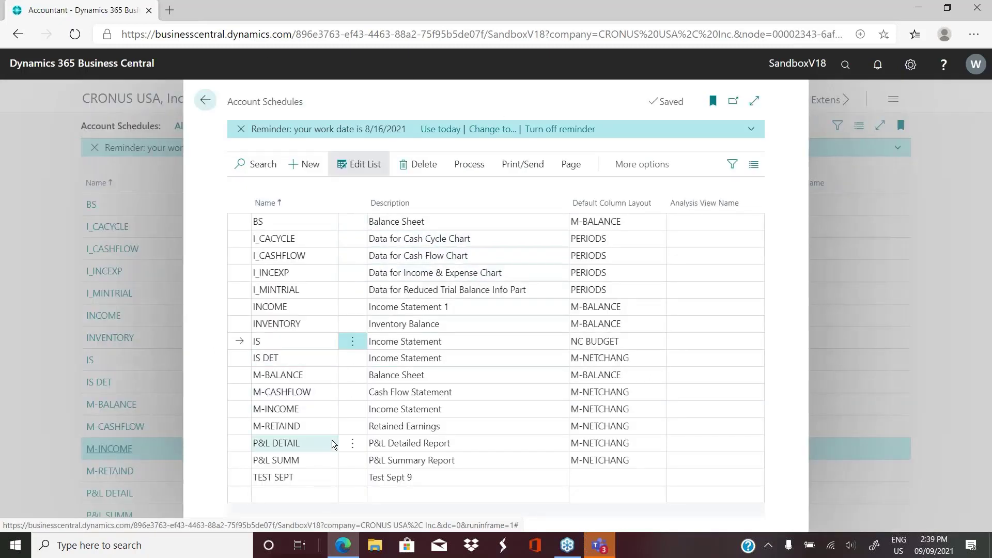
pyautogui.click(310, 443)
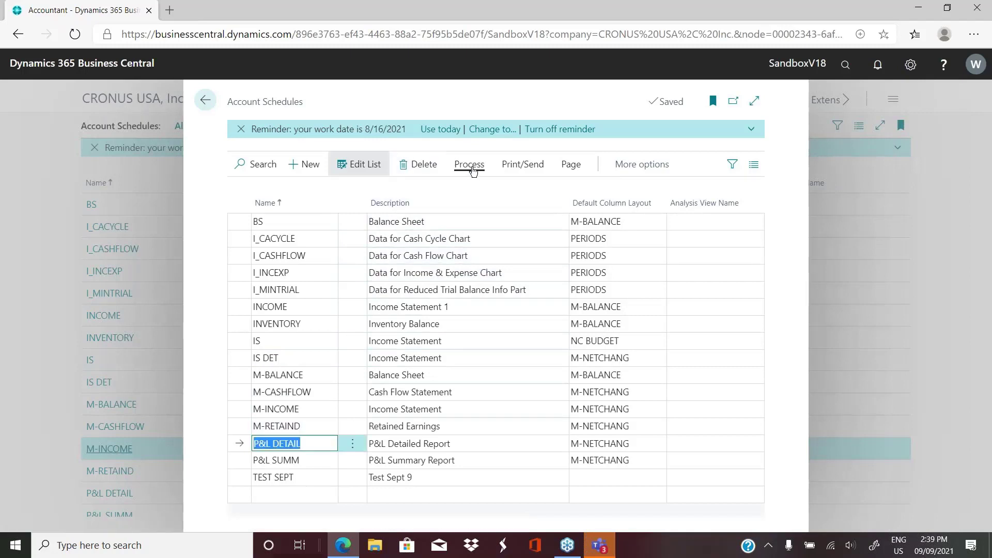
pyautogui.click(472, 169)
pyautogui.click(265, 190)
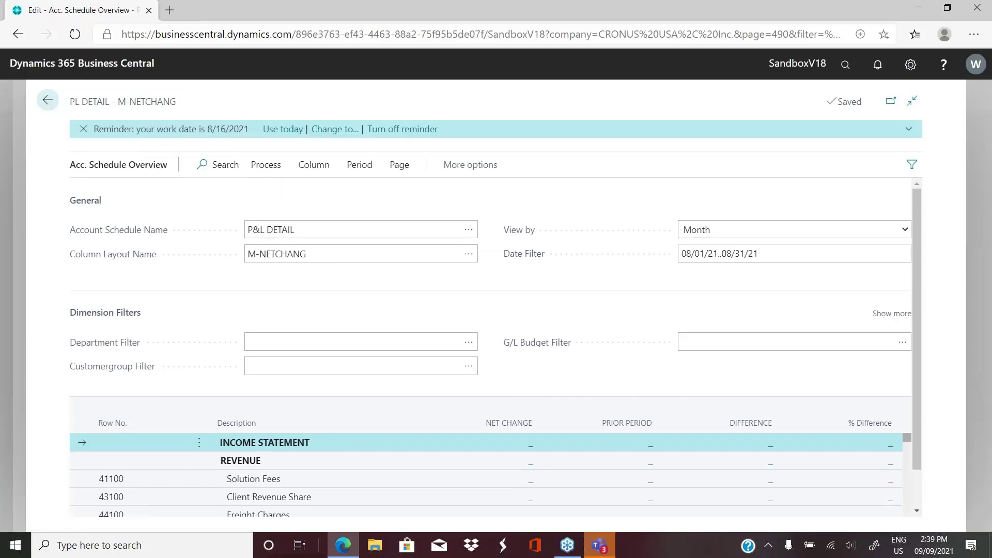
pyautogui.scroll(-1, 545, 337)
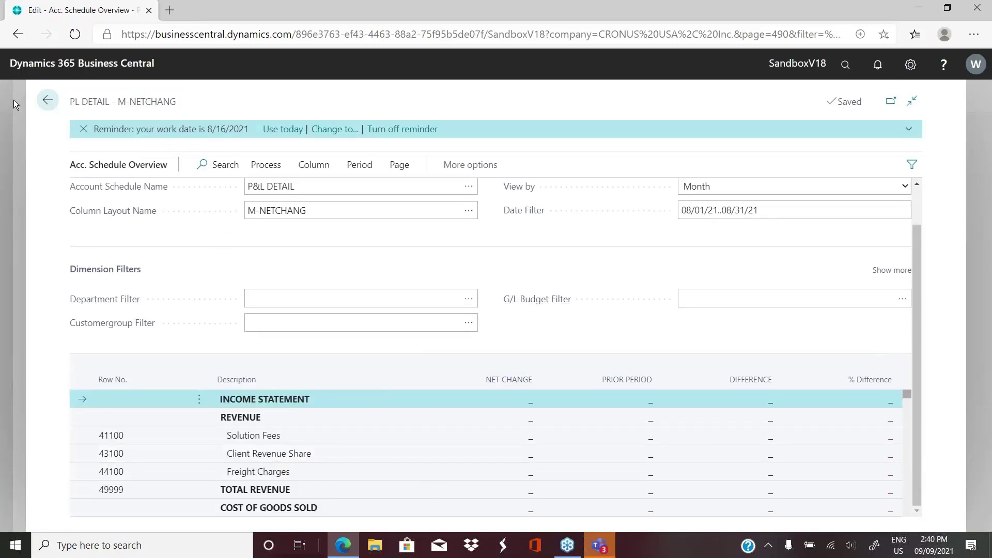
# Leave the overview, open the P&L DETAIL account schedule's row setup and examine its revenue and cost of goods sold rows.
pyautogui.click(48, 101)
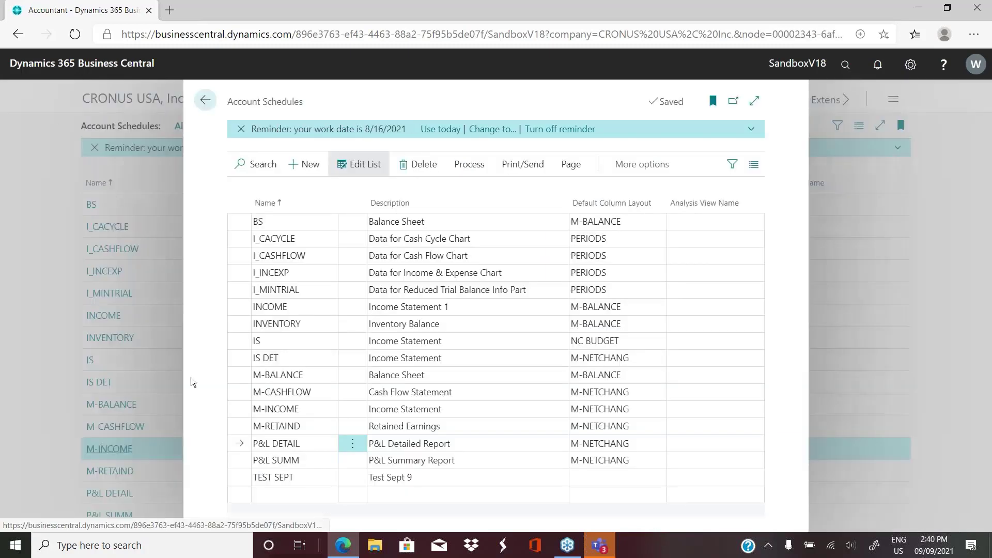
pyautogui.click(477, 167)
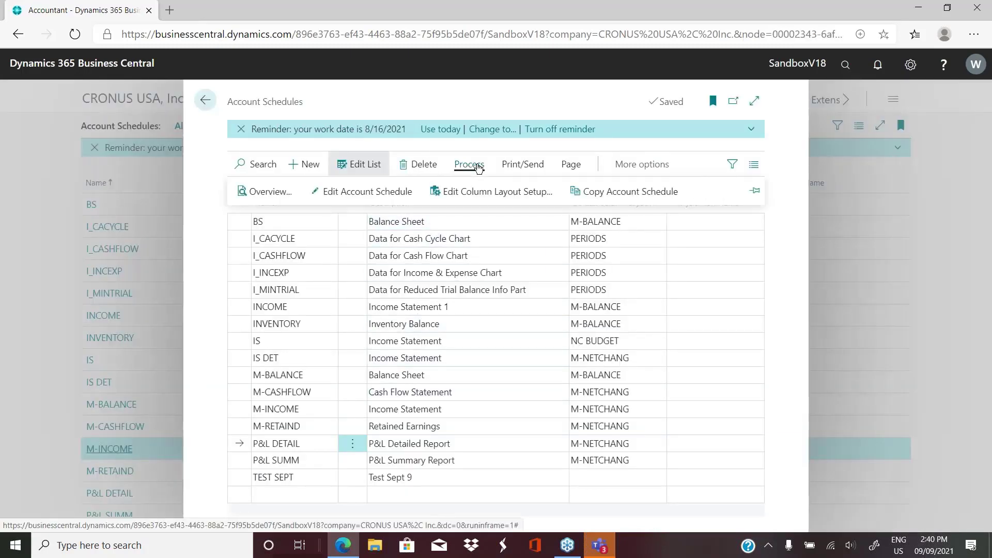
pyautogui.click(343, 192)
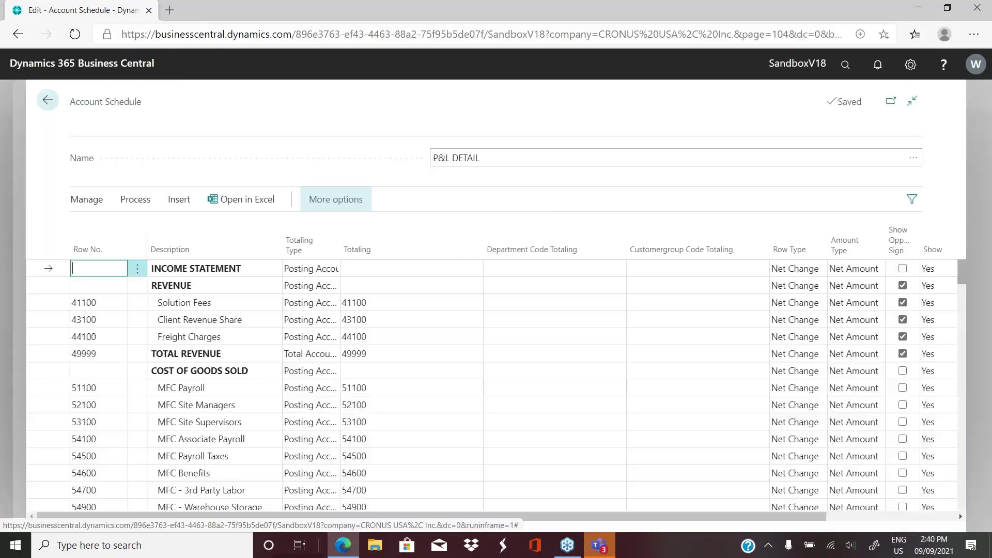
pyautogui.scroll(-3, 628, 420)
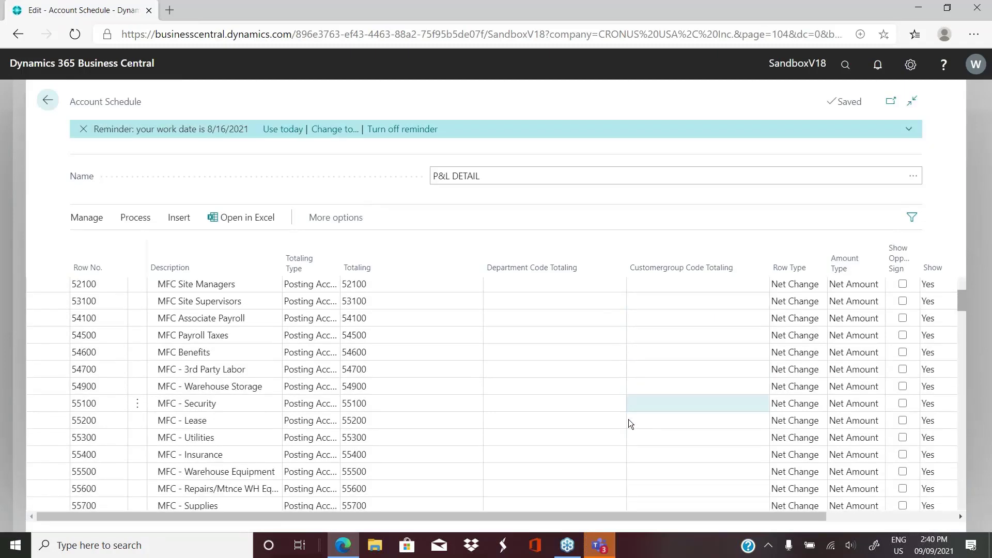
pyautogui.scroll(-3, 629, 420)
pyautogui.scroll(6, 628, 421)
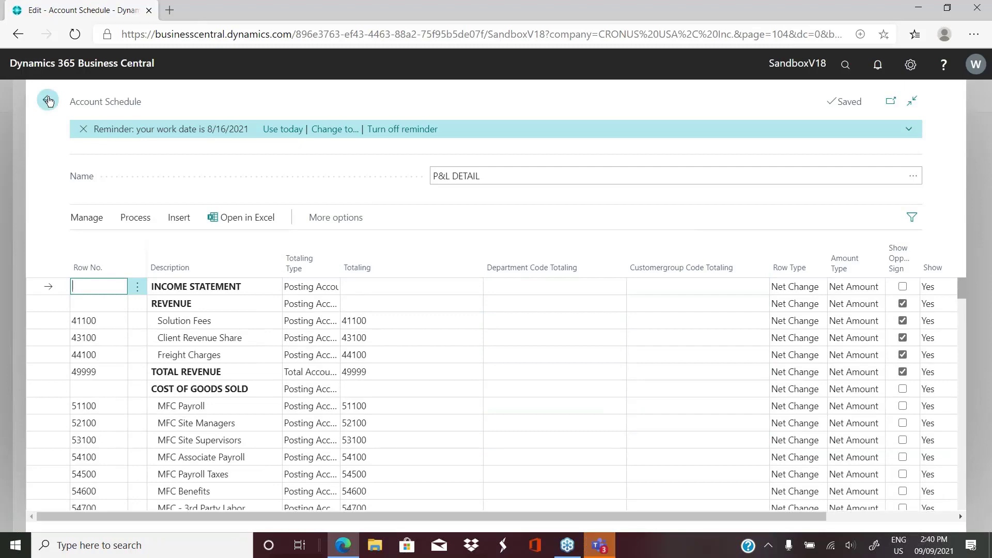
# Open the row setup of the BS balance sheet schedule and examine its asset and liability rows.
pyautogui.click(48, 101)
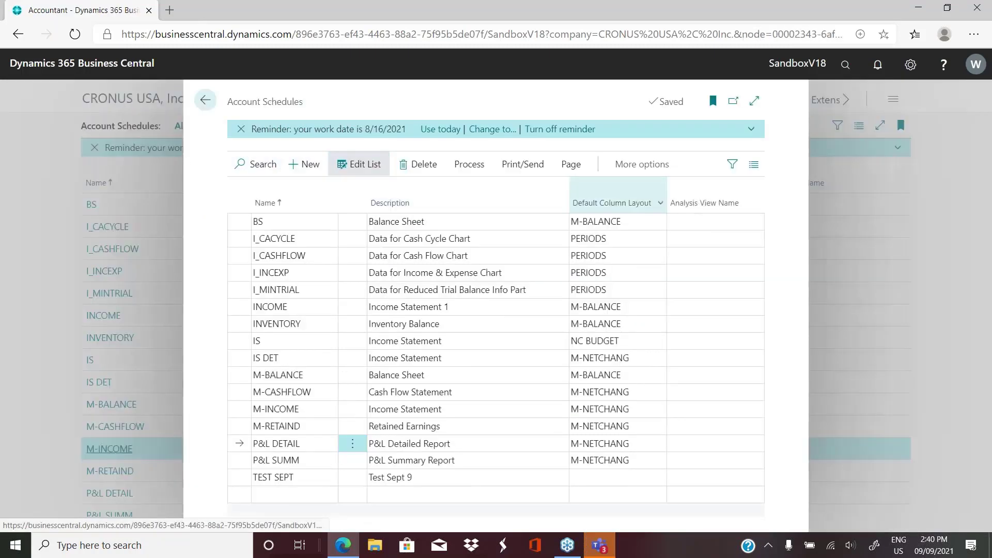
pyautogui.click(475, 222)
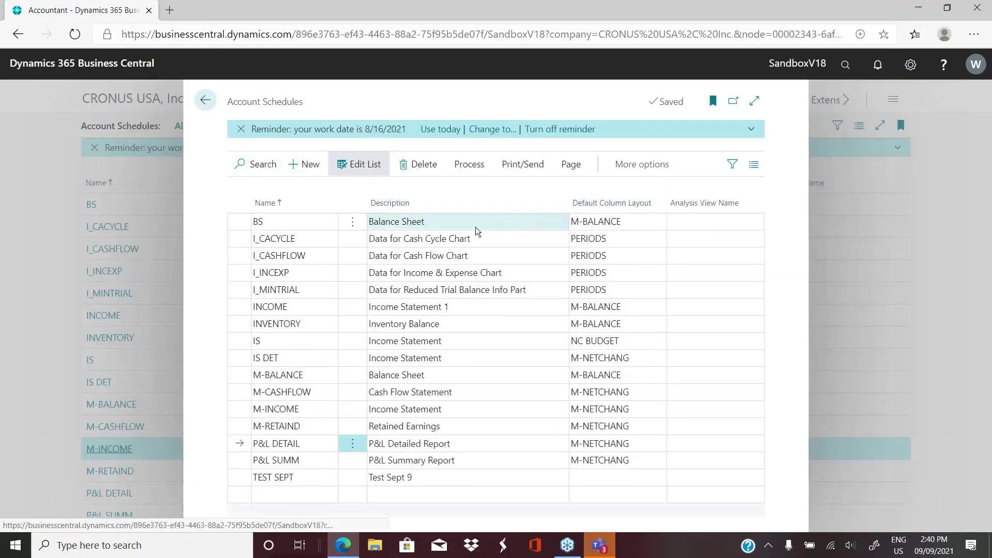
pyautogui.click(470, 170)
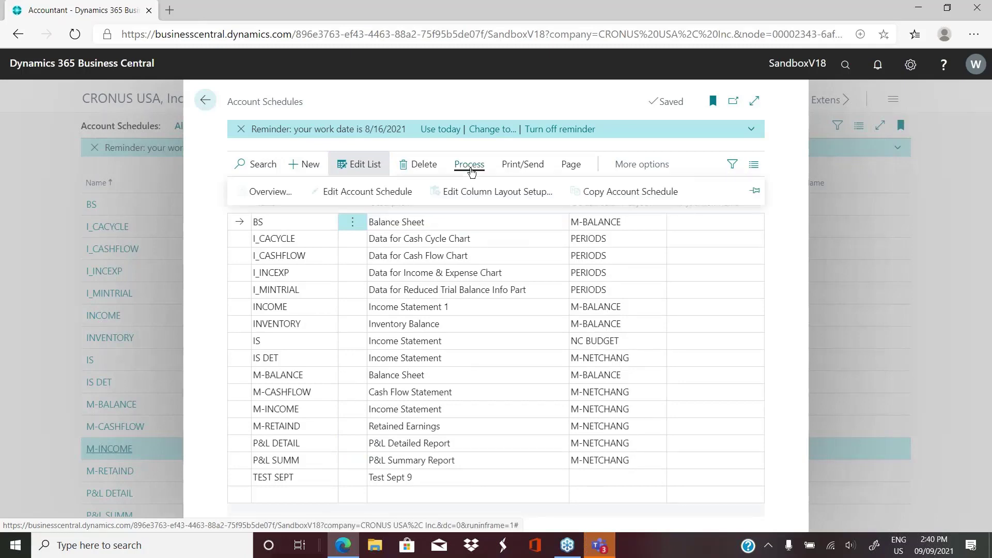
pyautogui.click(364, 198)
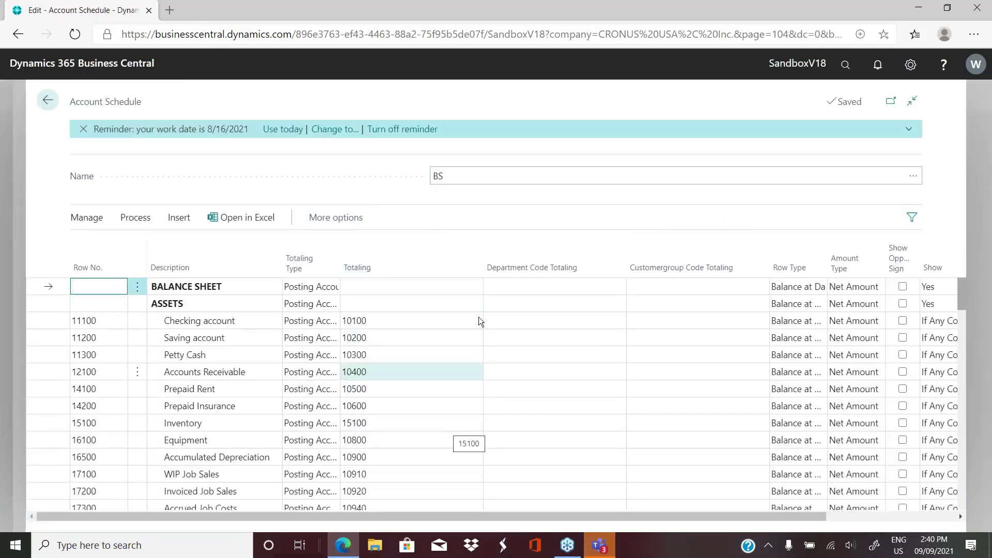
pyautogui.scroll(-3, 481, 385)
pyautogui.scroll(-5, 481, 395)
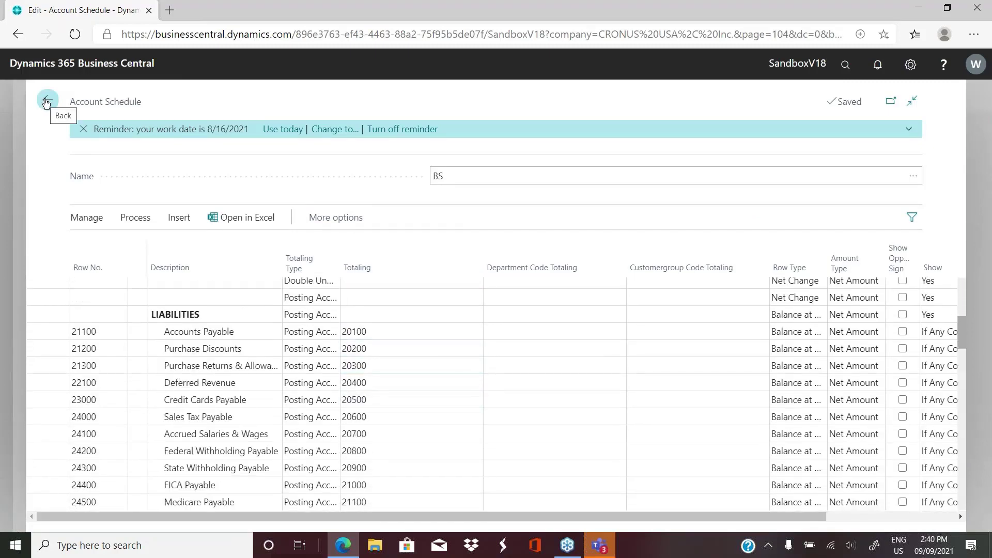
# Open the row setup of the IS DET schedule and check the totaling account of the P0002 Total Income, Services row.
pyautogui.click(47, 102)
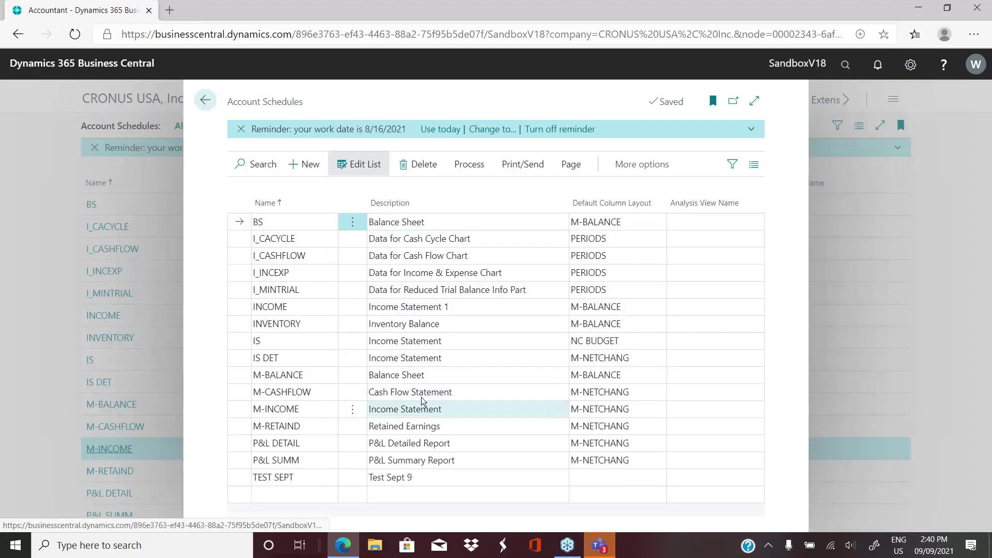
pyautogui.click(482, 339)
pyautogui.click(475, 361)
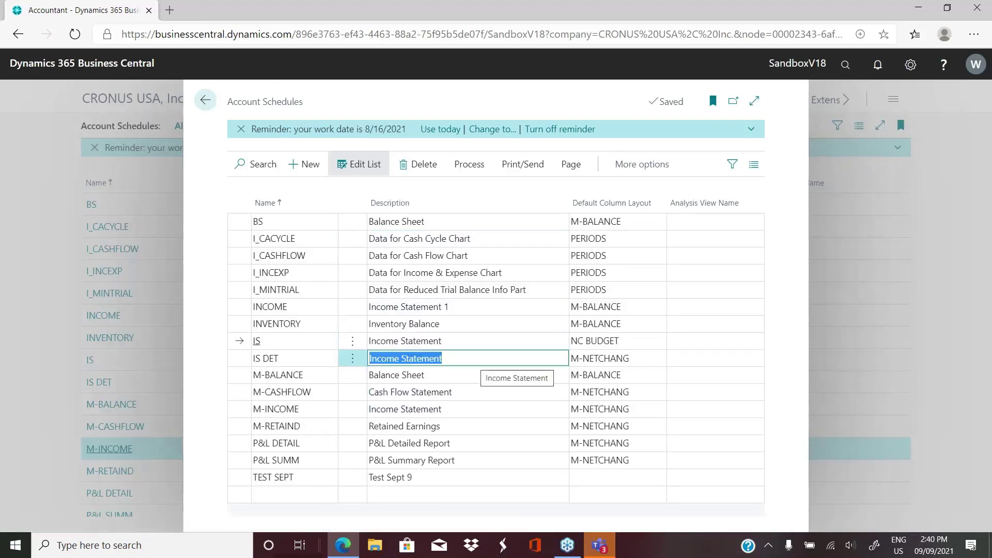
pyautogui.click(475, 169)
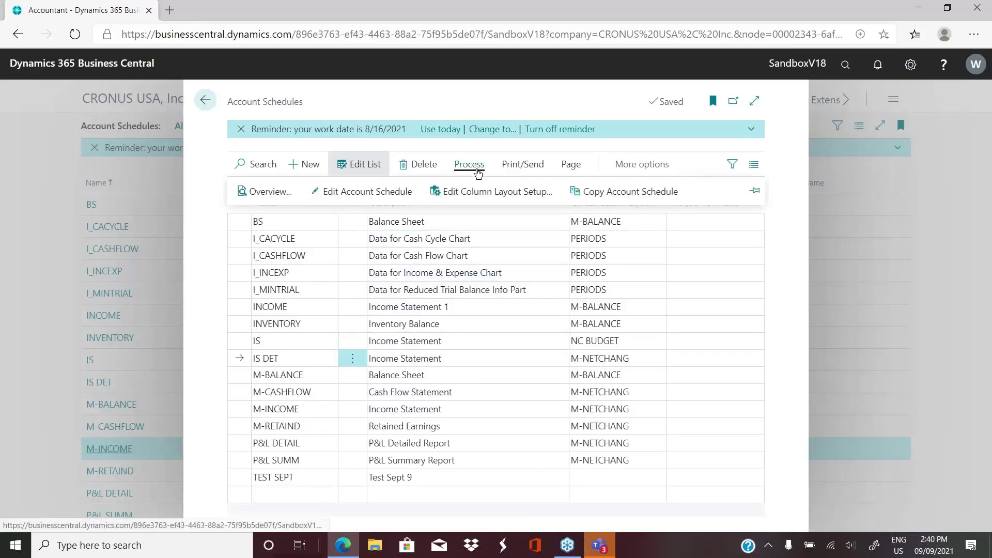
pyautogui.click(368, 191)
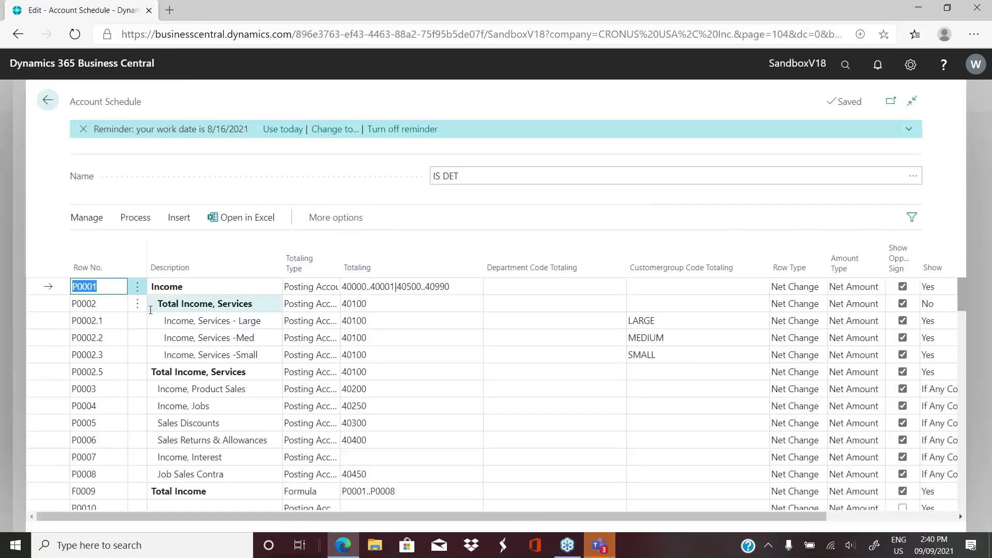
pyautogui.click(371, 306)
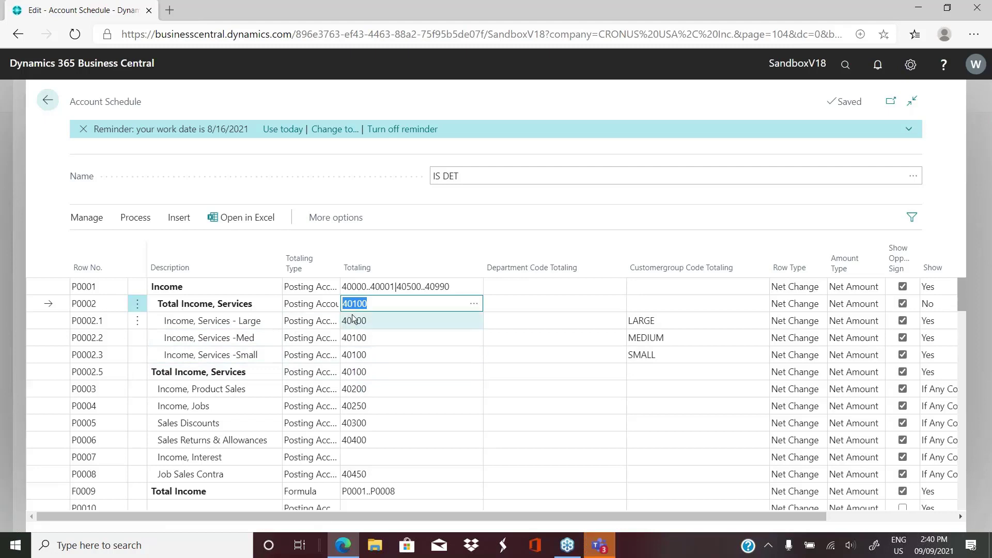
pyautogui.click(395, 307)
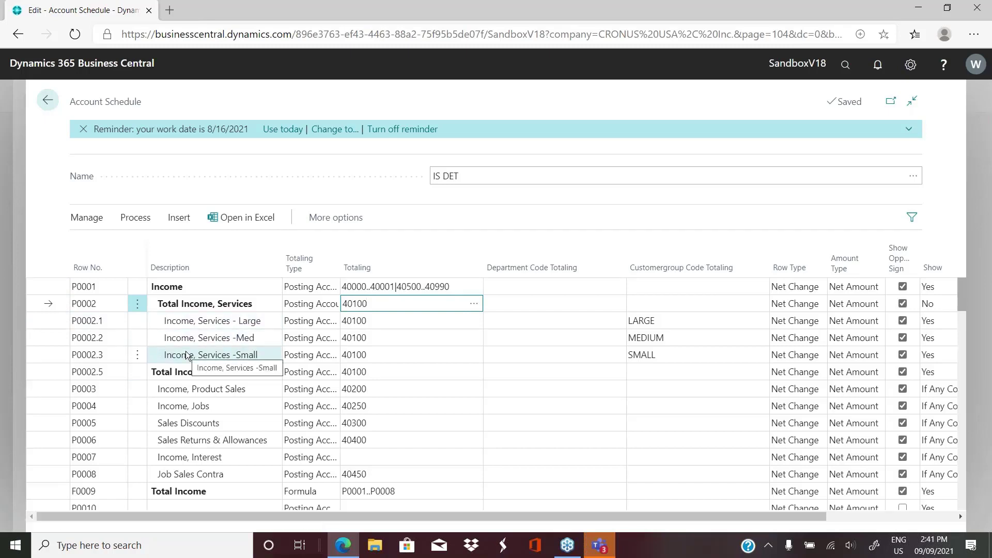
# Examine the customer group totaling of the IS DET service income rows and the department totaling of the rent expense rows.
pyautogui.click(377, 322)
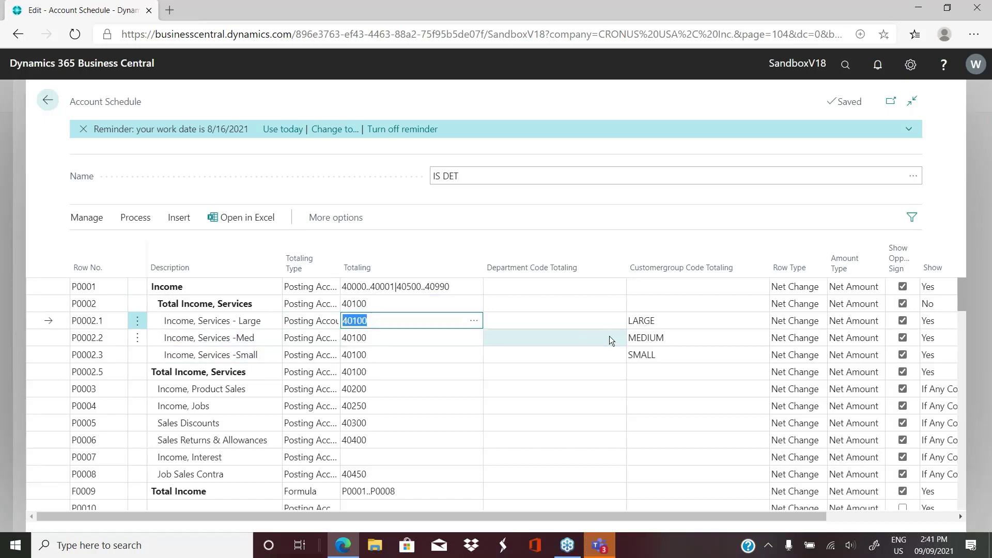
pyautogui.click(669, 323)
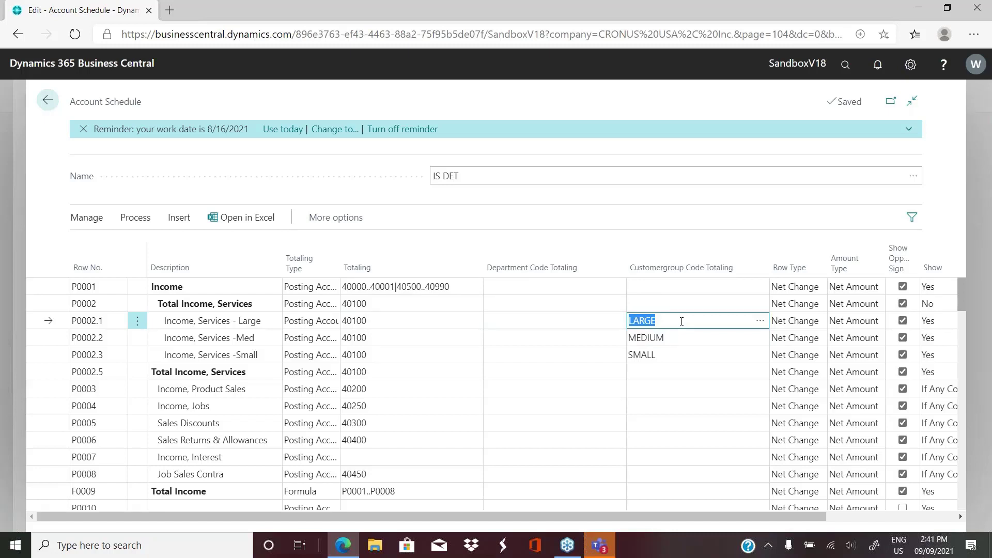
pyautogui.click(679, 340)
pyautogui.click(674, 355)
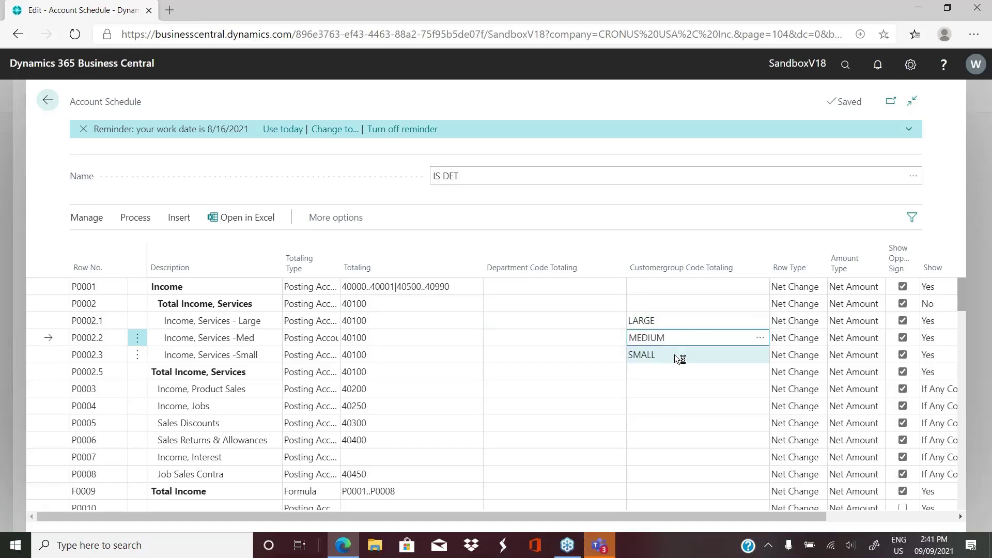
pyautogui.scroll(-5, 506, 433)
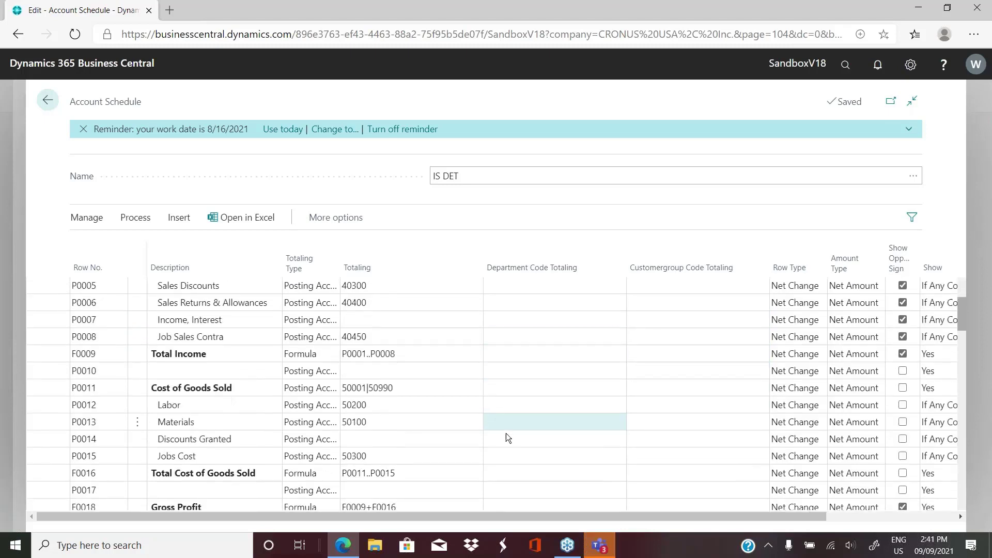
pyautogui.scroll(-1, 506, 433)
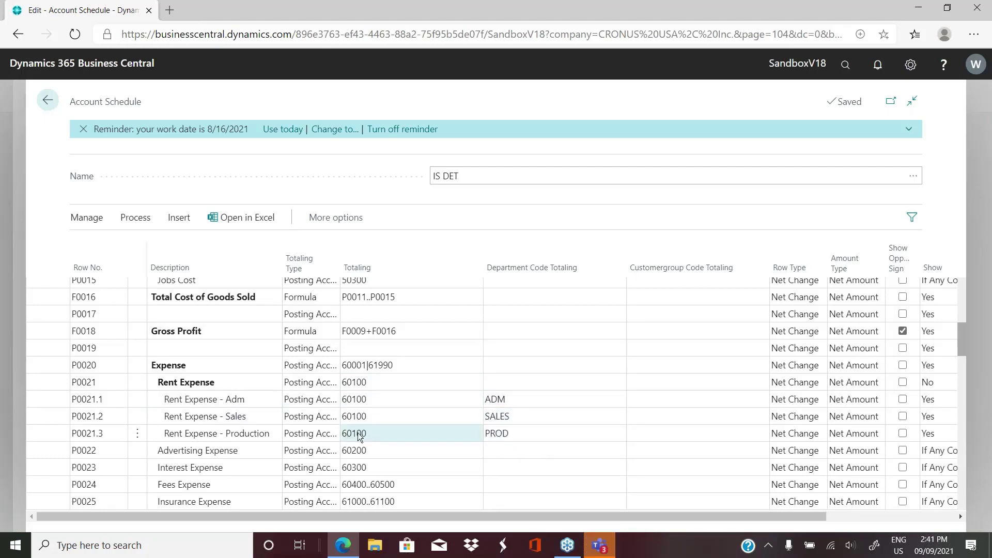
# View the IS DET schedule's overview, check its income, cost of goods sold and rent expense by department rows, and leave the overview.
pyautogui.click(135, 218)
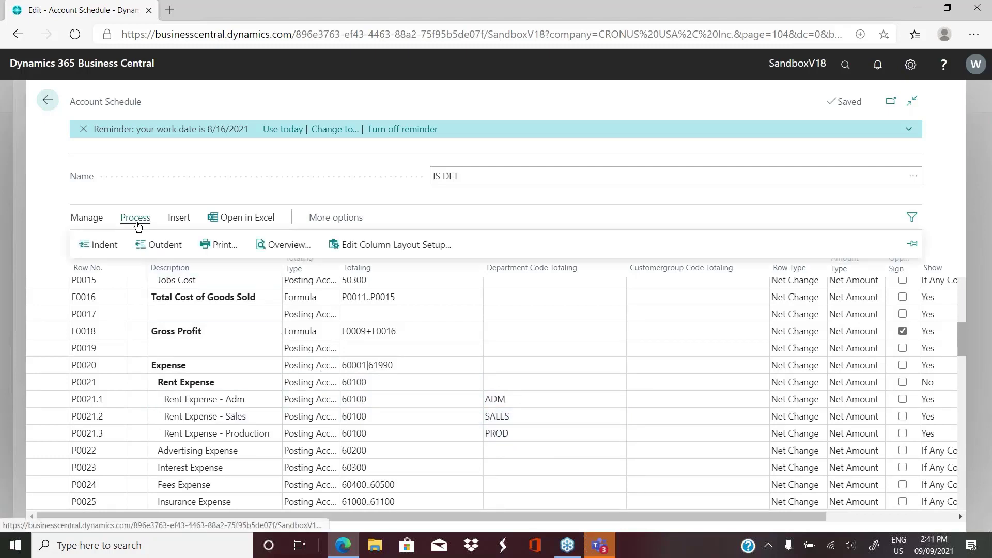
pyautogui.click(267, 248)
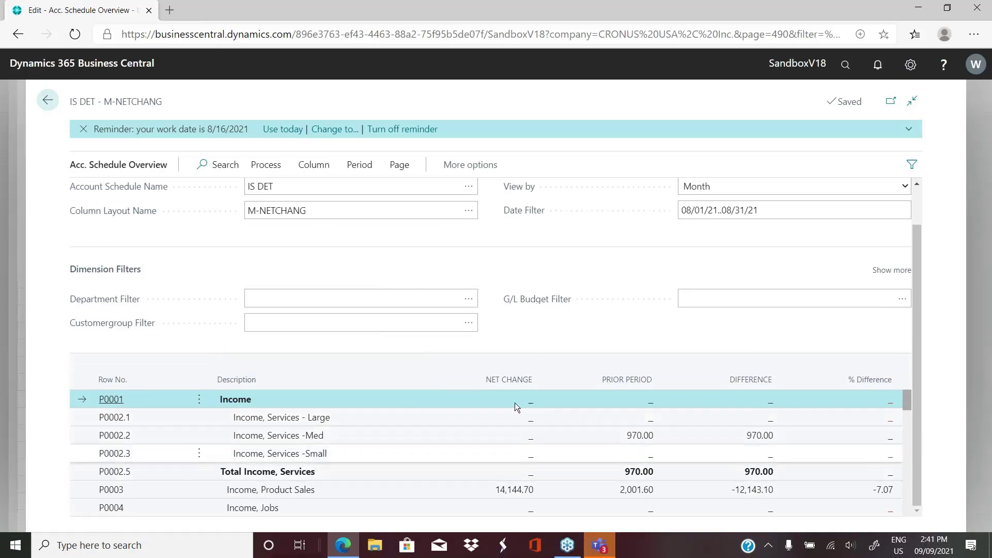
pyautogui.scroll(-1, 566, 409)
pyautogui.scroll(-4, 560, 432)
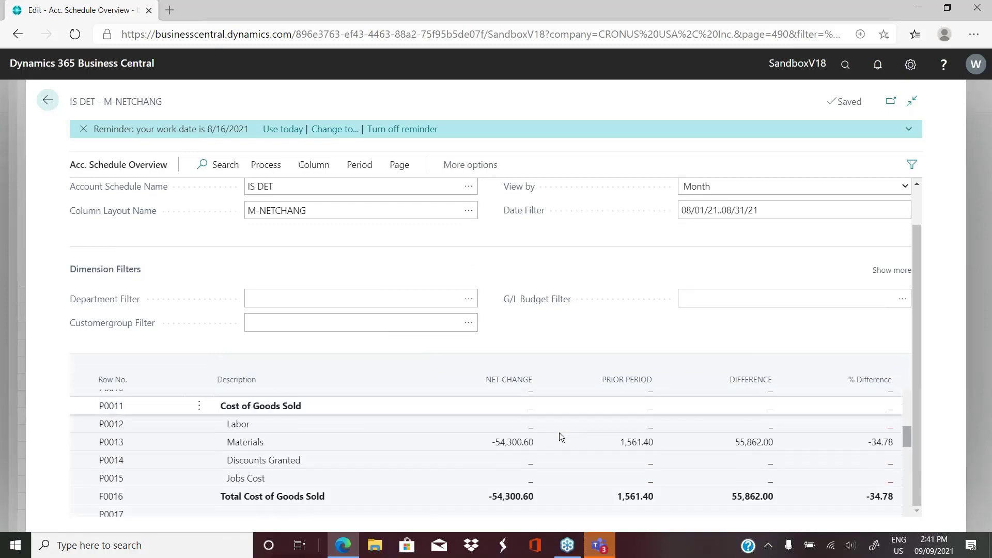
pyautogui.scroll(-3, 559, 432)
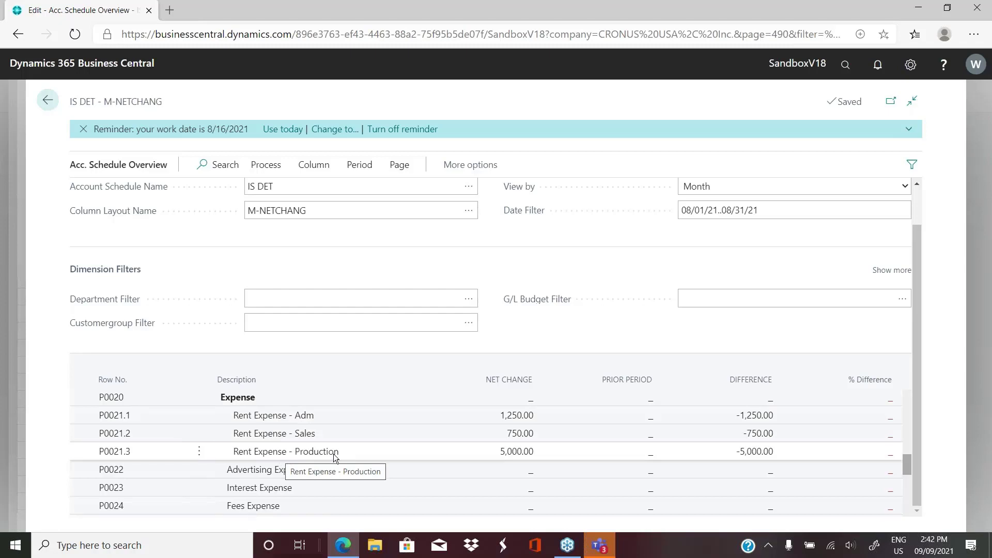
pyautogui.scroll(1, 447, 469)
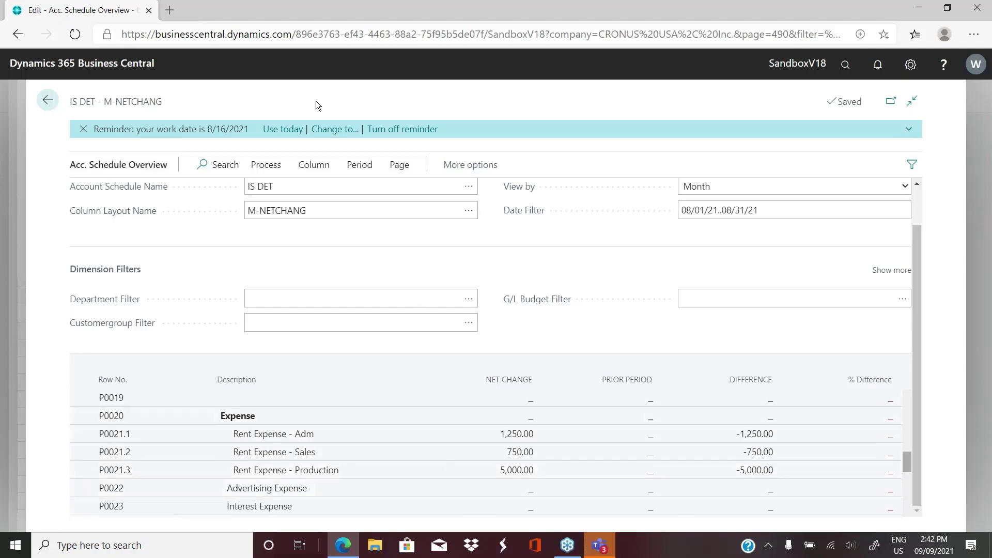
pyautogui.click(46, 100)
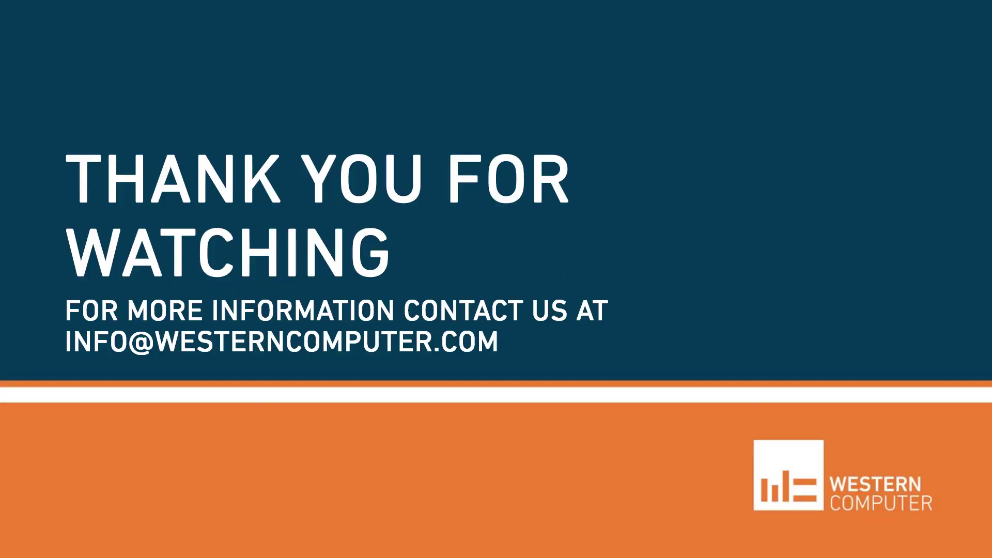